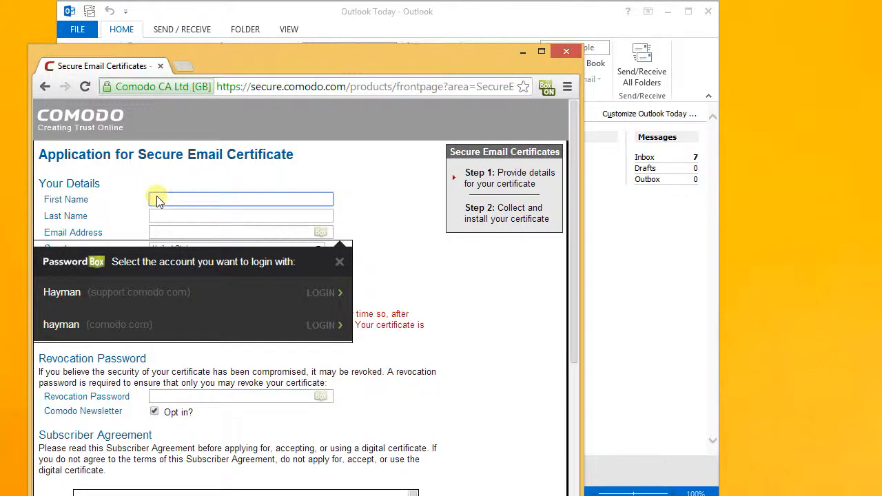
Dismiss the saved-login prompt and fill in the applicant's first name, last name and e-mail address, with Canada as the country
left_click(339, 262)
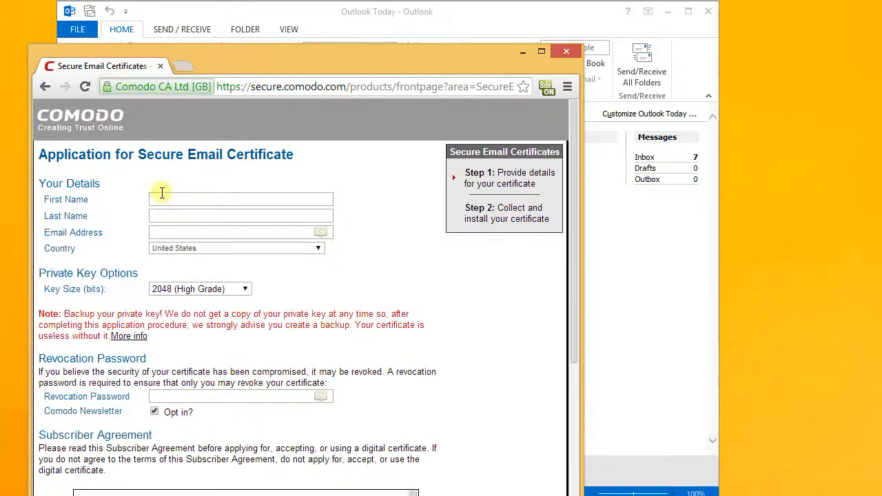
left_click(166, 200)
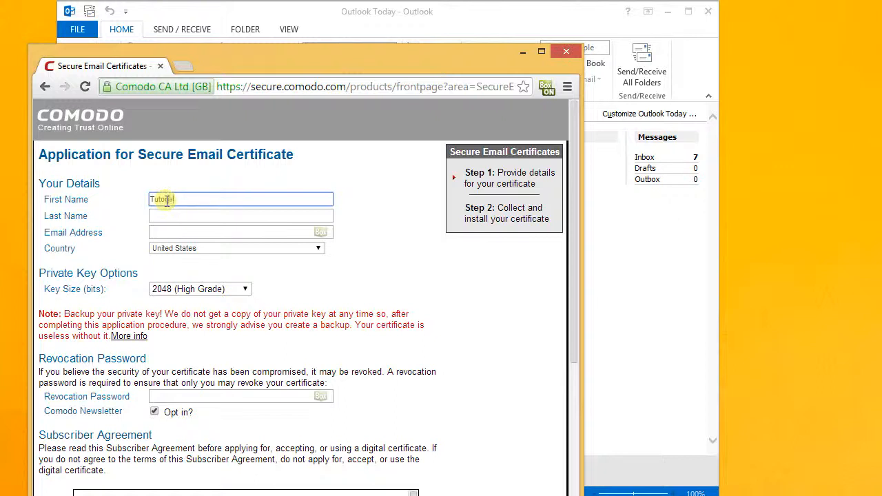
key("Tab")
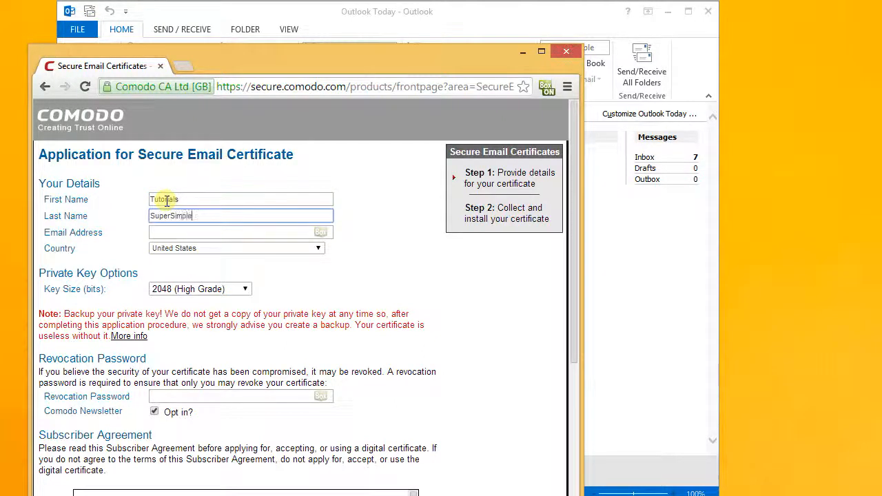
key("Tab")
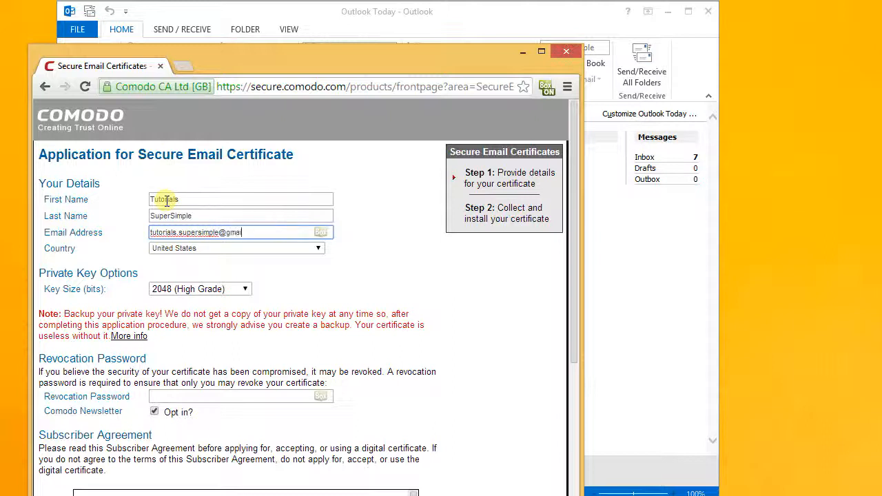
type("m")
key("Tab")
key("c")
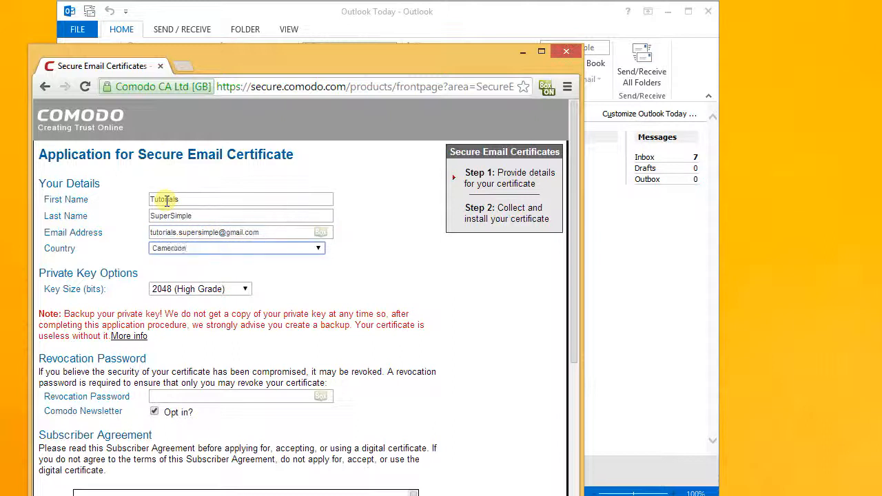
key("c")
key("Tab")
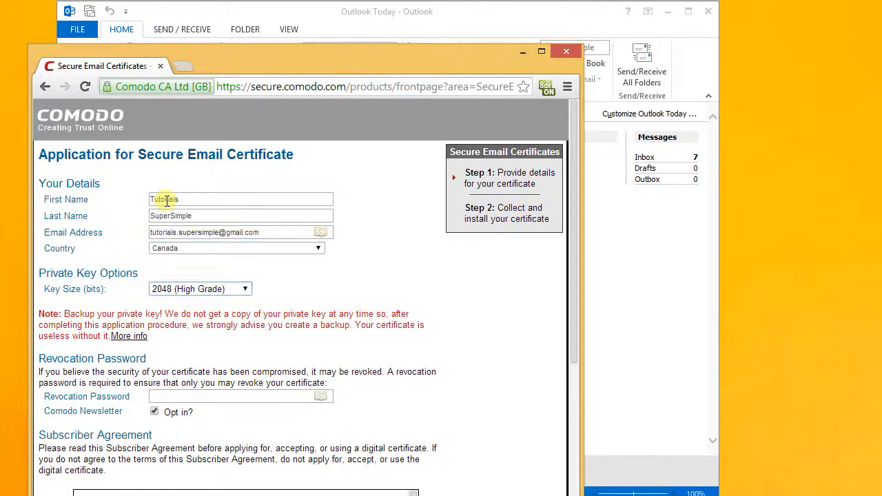
Enter a revocation password for the certificate and opt out of the Comodo newsletter
left_click(220, 400)
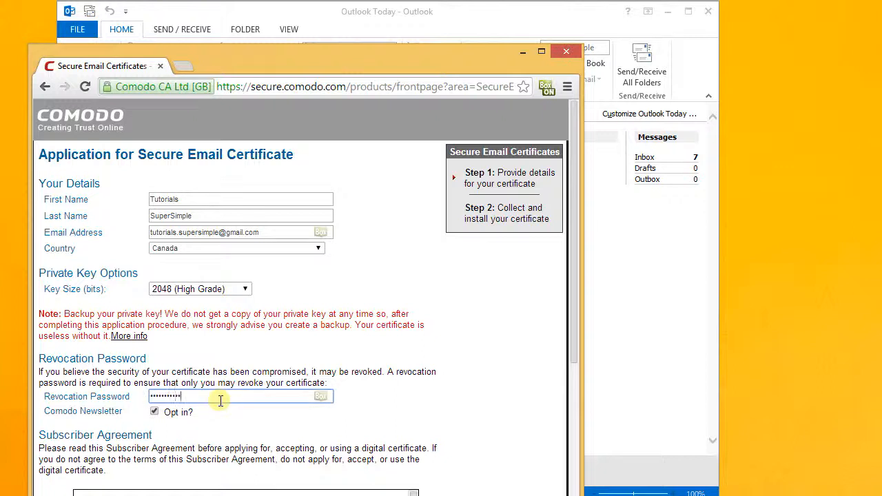
scroll(345, 433, "down", 1)
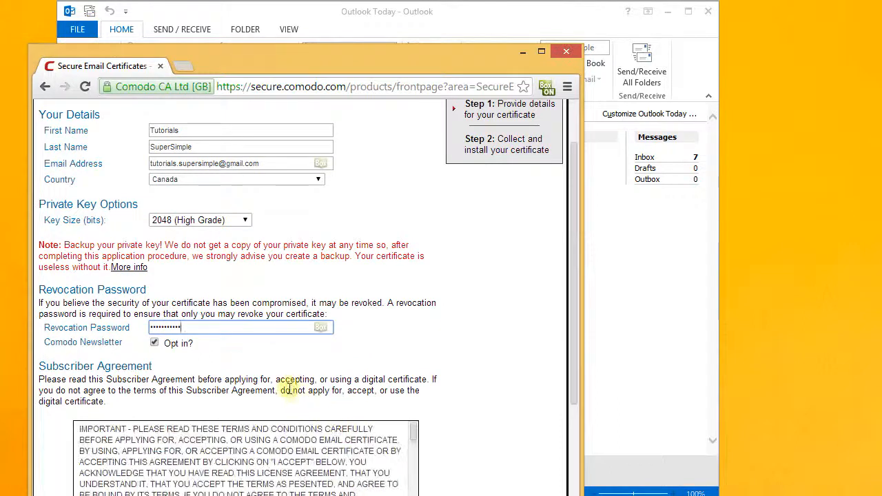
left_click(155, 343)
Accept the terms of the Subscriber Agreement and submit the certificate application
scroll(453, 384, "down", 3)
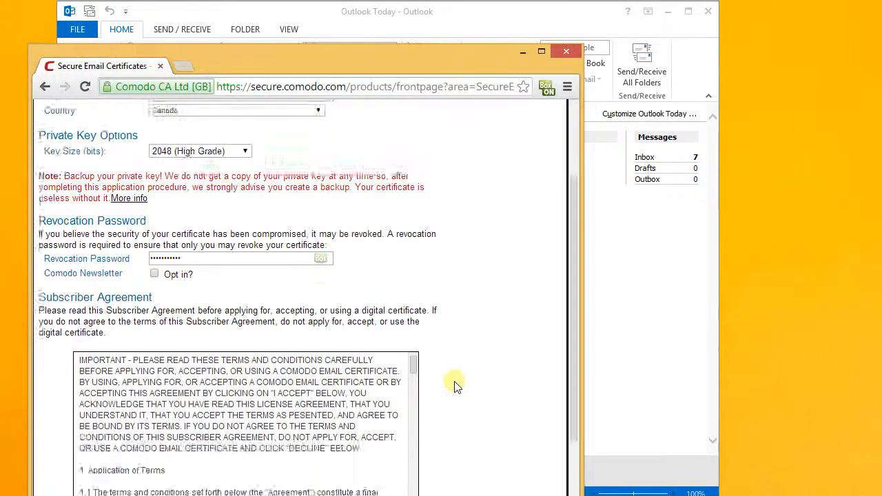
left_click(129, 432)
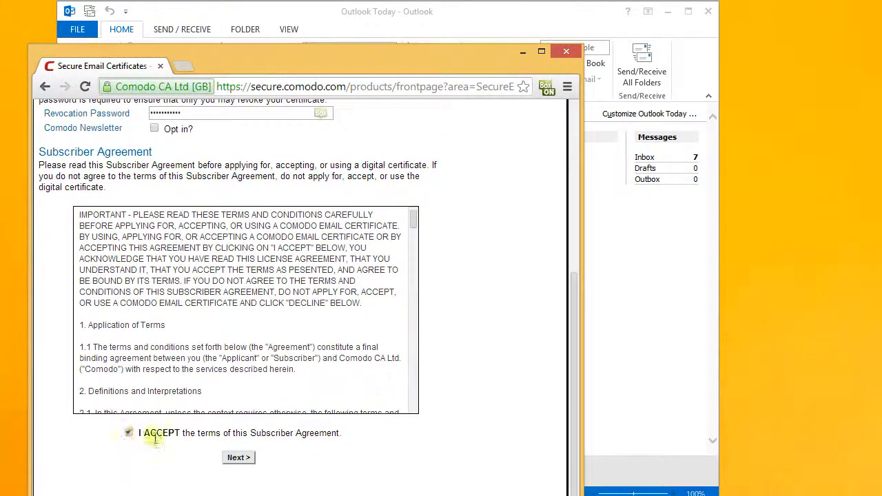
left_click(242, 459)
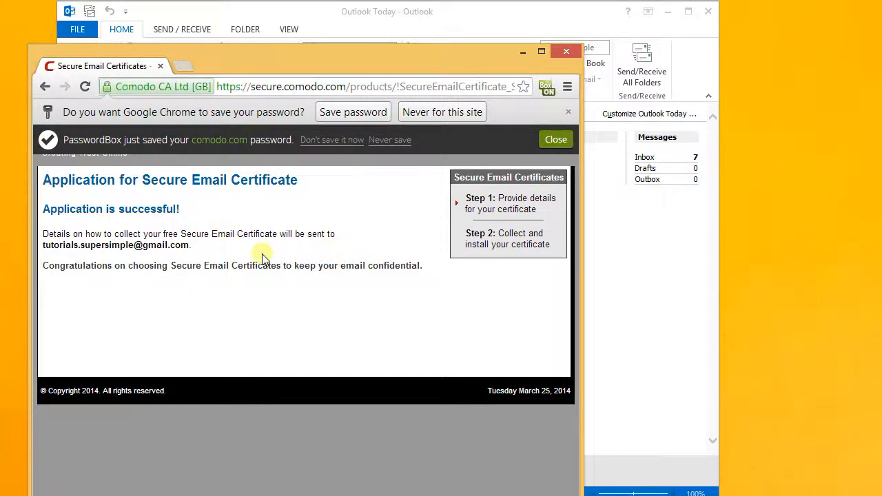
Switch to Outlook and fetch new mail for the inbox of the e-mail account used in the application
left_click(664, 285)
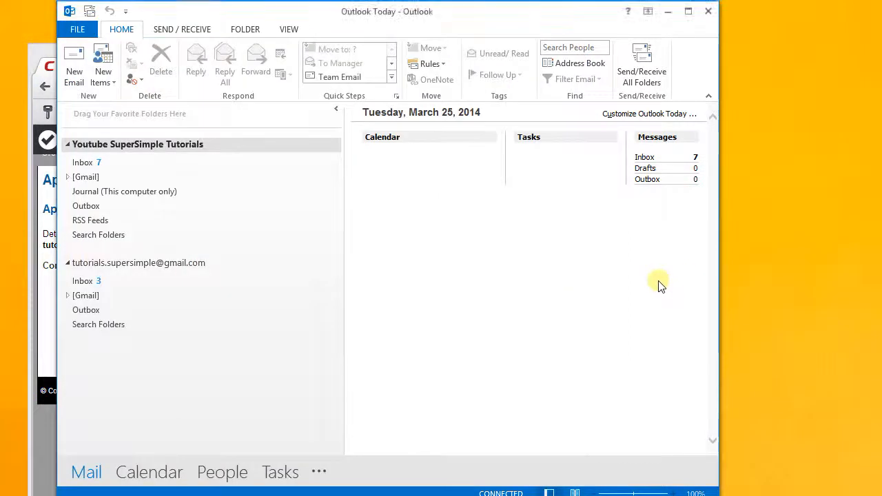
left_click(112, 280)
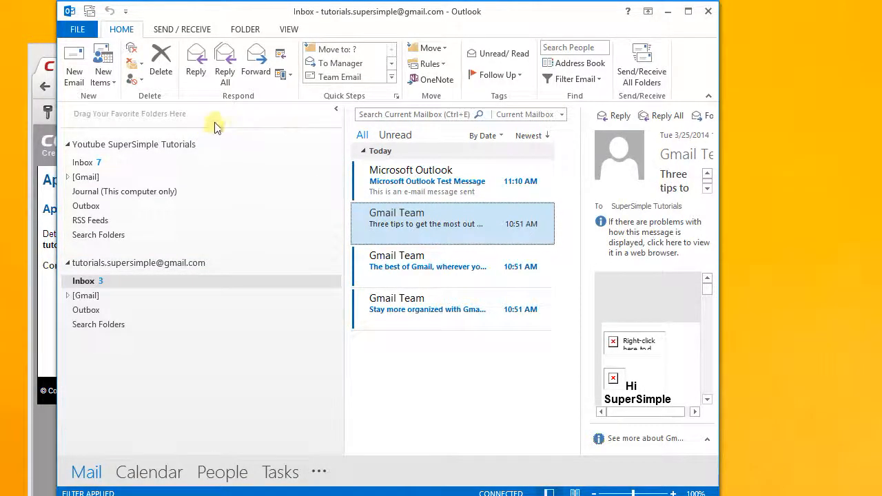
left_click(652, 69)
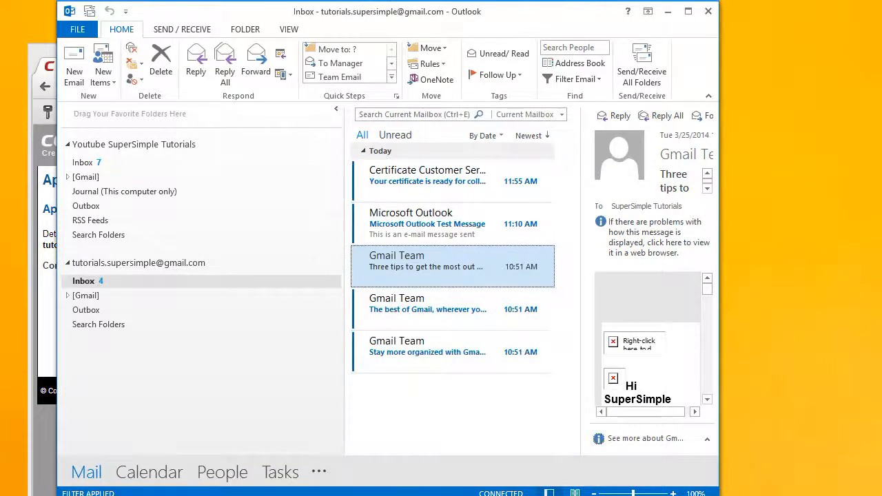
Open the "Your certificate is ready for collection!" message in its own window and move the window fully into view
left_click(443, 187)
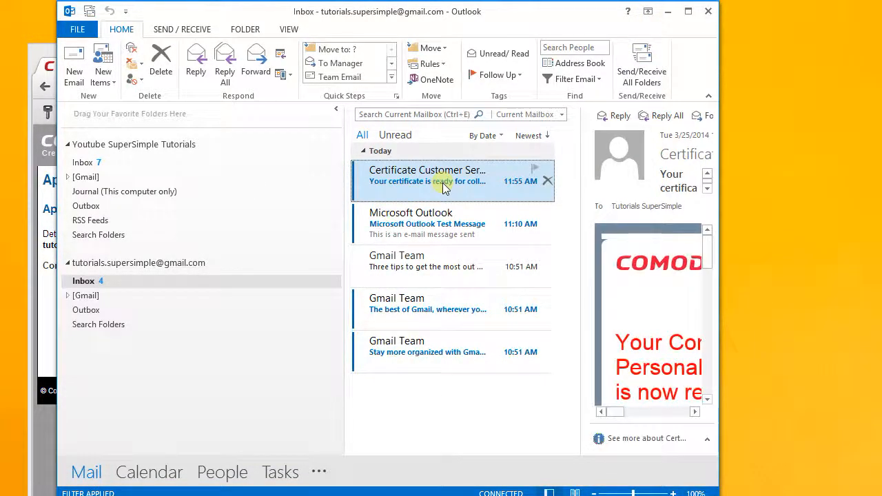
double_click(443, 185)
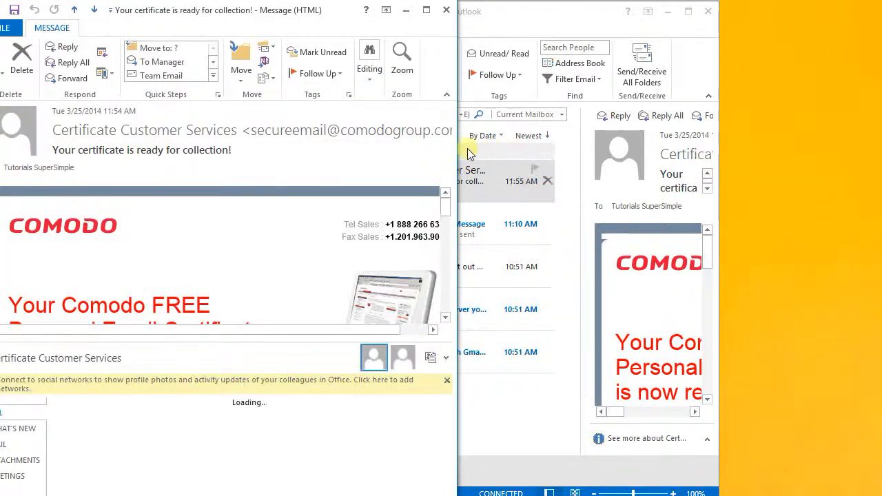
left_click_drag(239, 13, 356, 10)
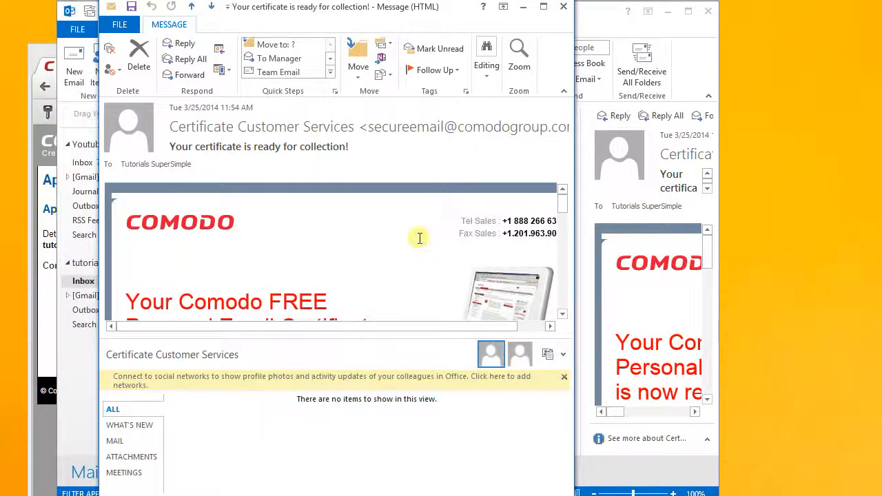
Start collecting and installing the Comodo e-mail certificate from the link in the message
scroll(413, 248, "down", 1)
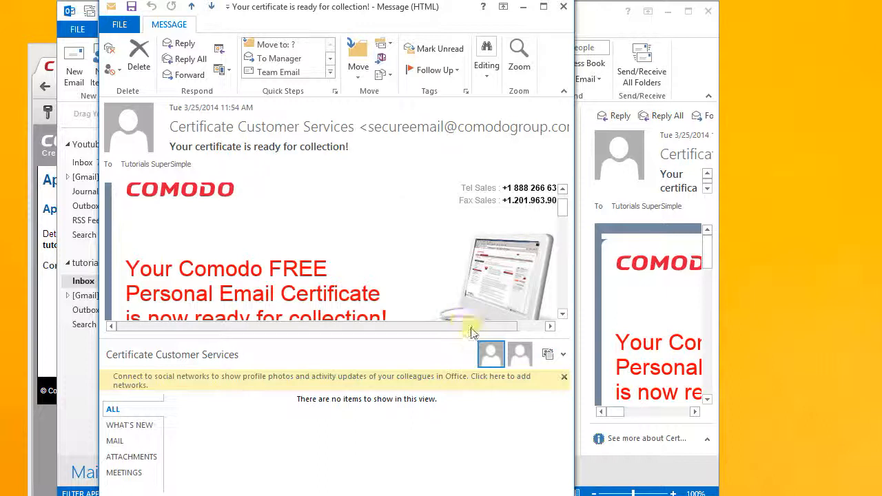
scroll(362, 229, "down", 3)
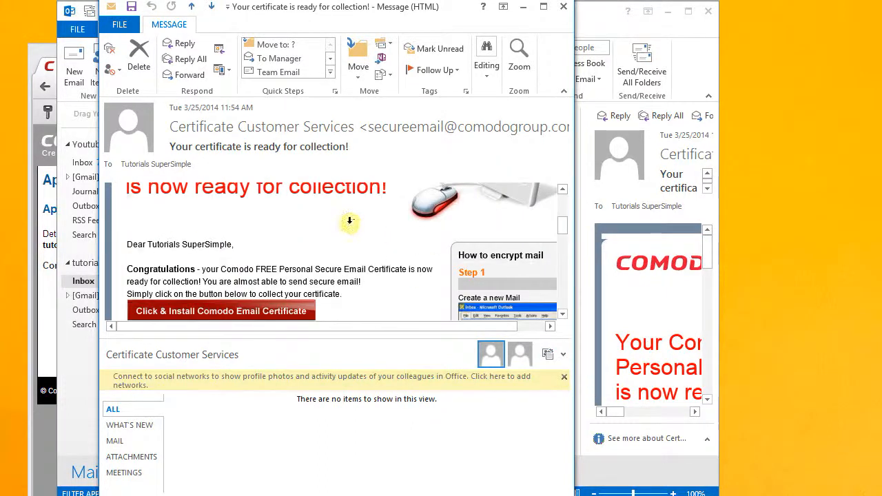
scroll(350, 221, "down", 2)
scroll(350, 224, "down", 1)
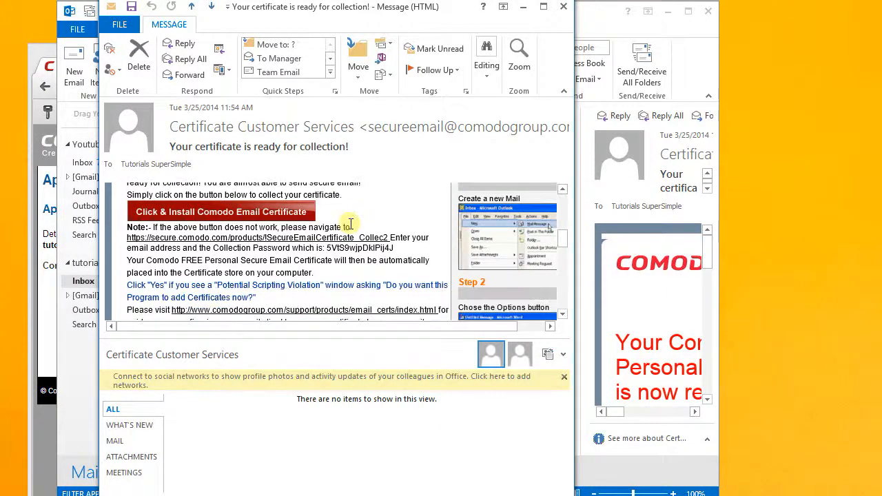
scroll(350, 224, "down", 1)
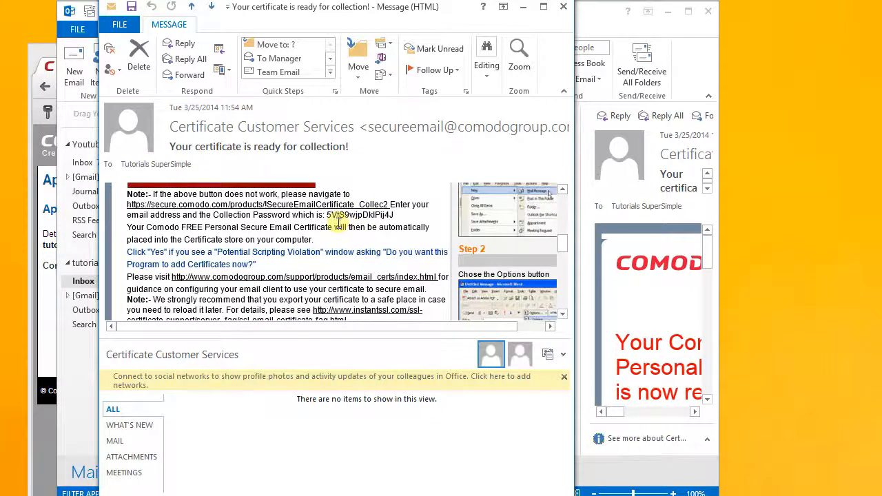
scroll(338, 221, "up", 1)
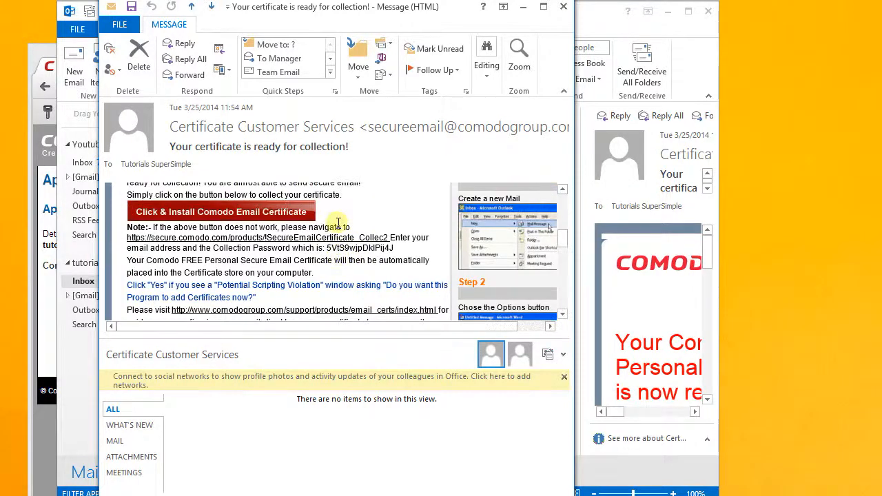
left_click(236, 216)
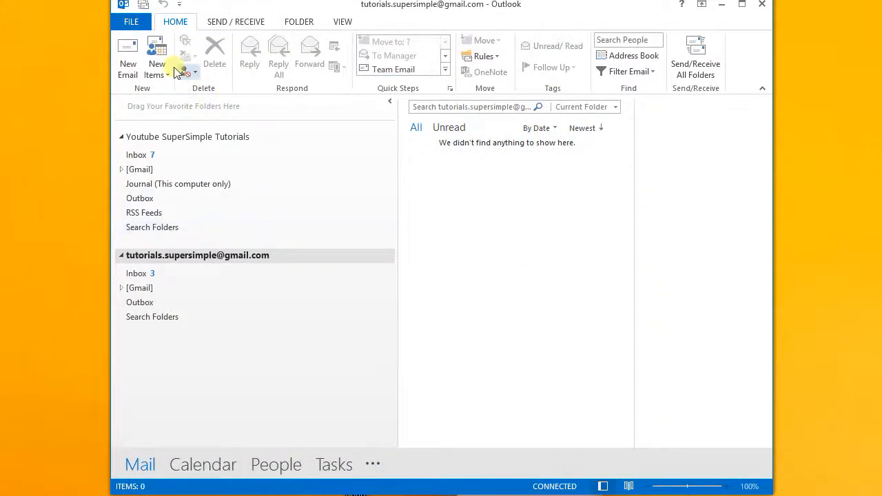
Open the E-mail Security settings in Outlook's Trust Center
left_click(131, 20)
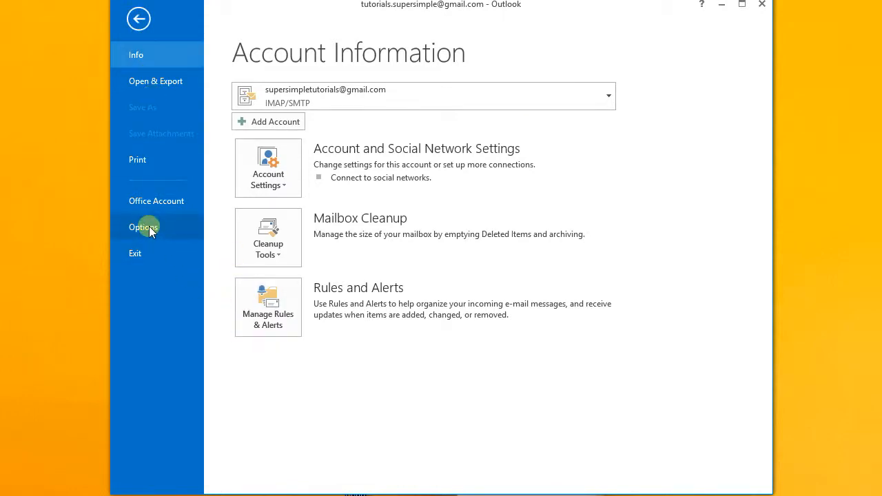
left_click(144, 228)
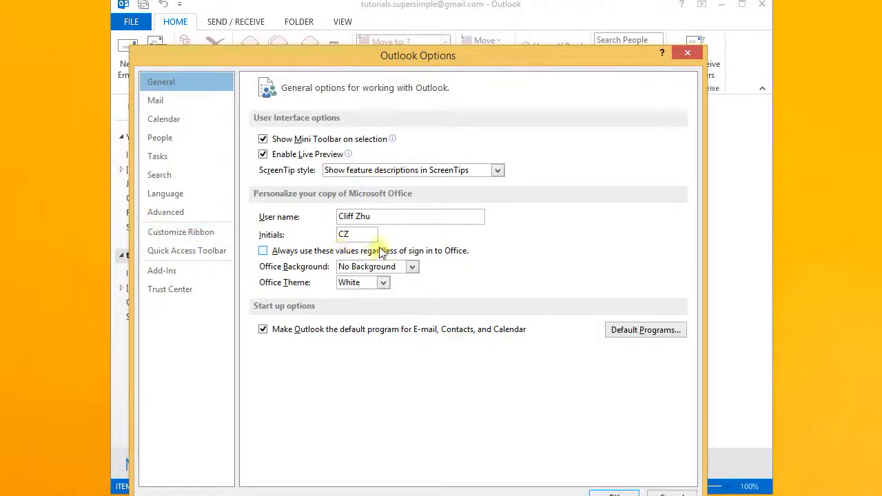
left_click(185, 289)
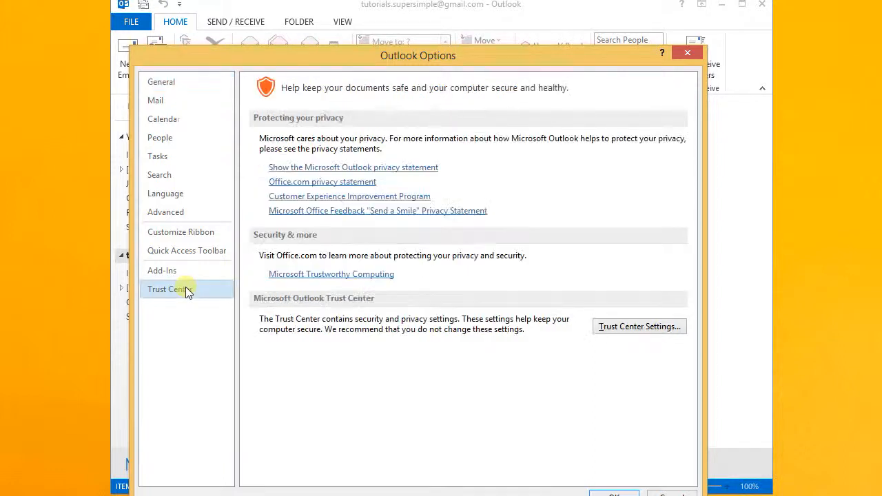
left_click(639, 327)
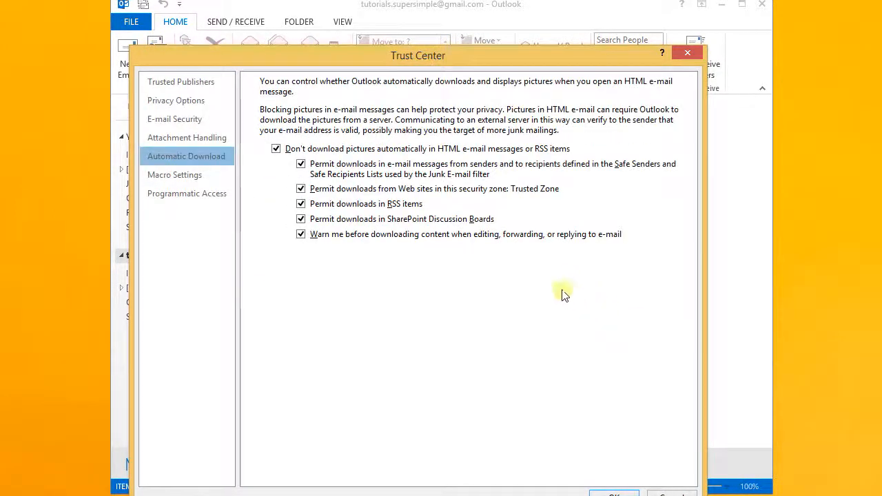
left_click(178, 120)
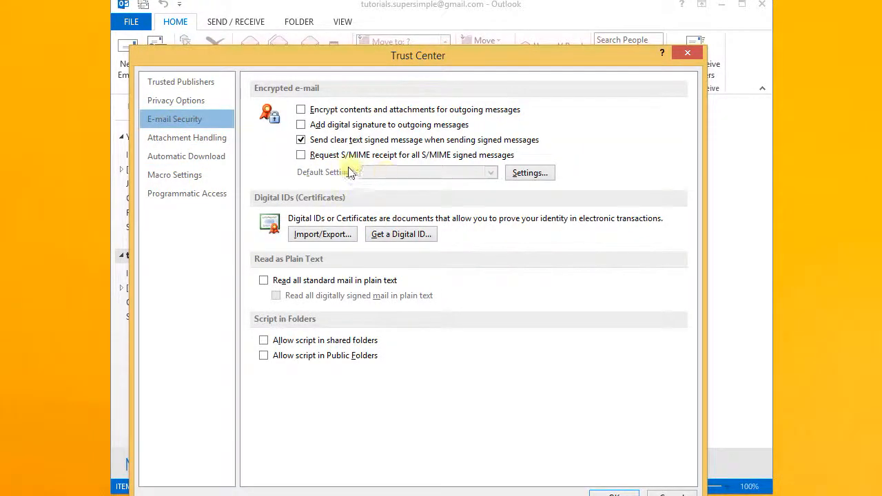
Choose the Comodo-issued certificate as the signing certificate in the encrypted e-mail security settings
left_click(529, 174)
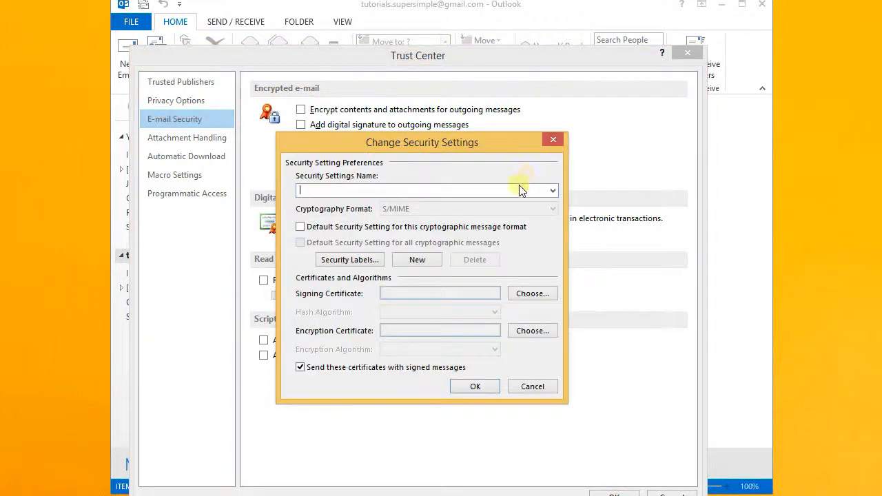
left_click(530, 294)
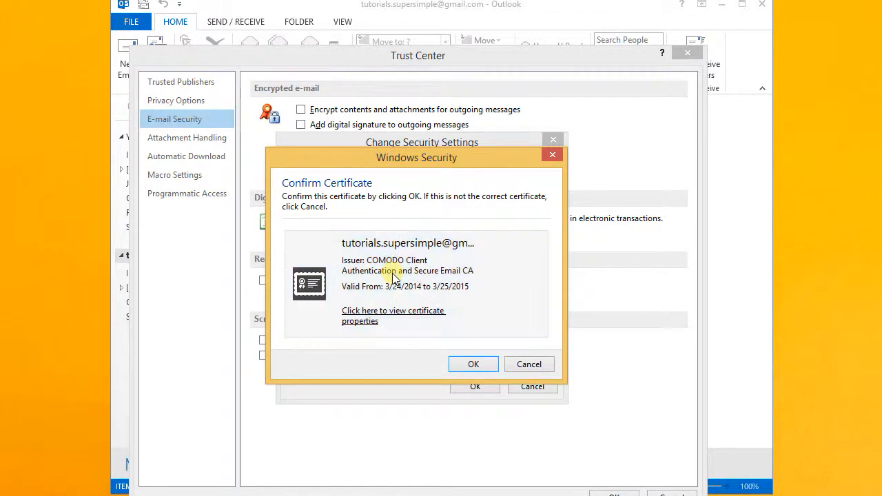
left_click(469, 363)
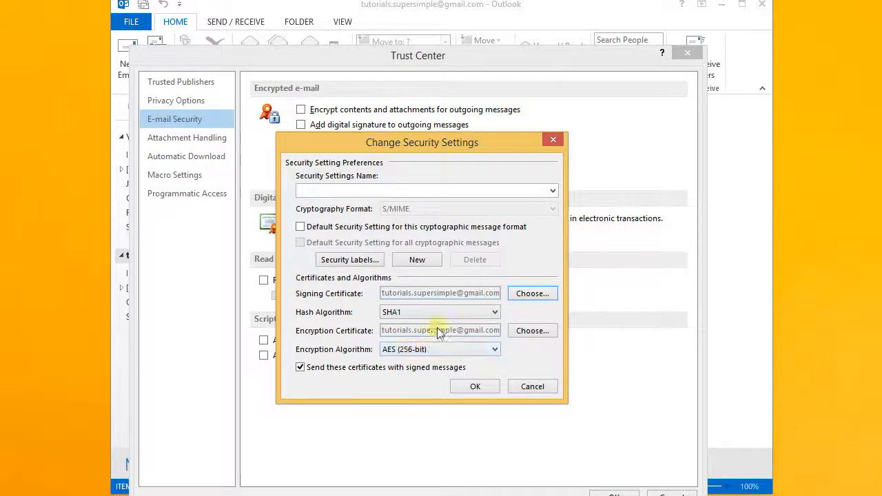
left_click(553, 191)
left_click(554, 191)
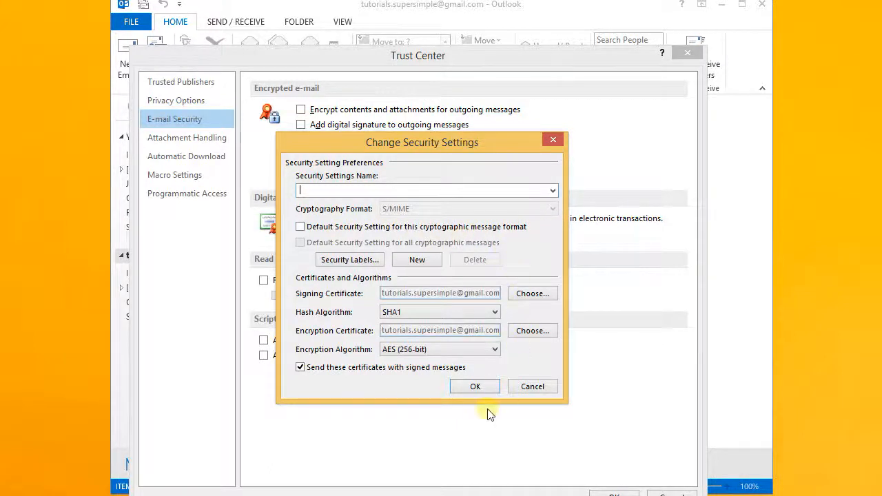
left_click(475, 387)
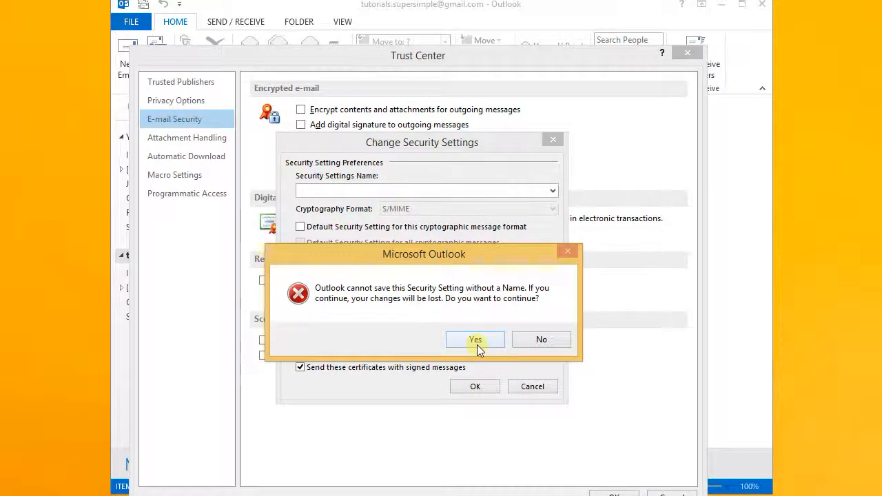
left_click(542, 345)
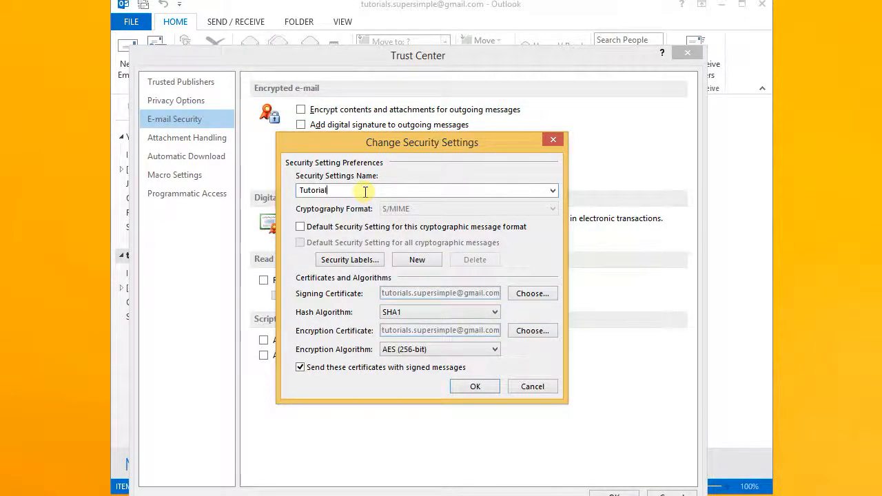
Name the security settings Tutorials.SuperSimple
type(".SuperSimple")
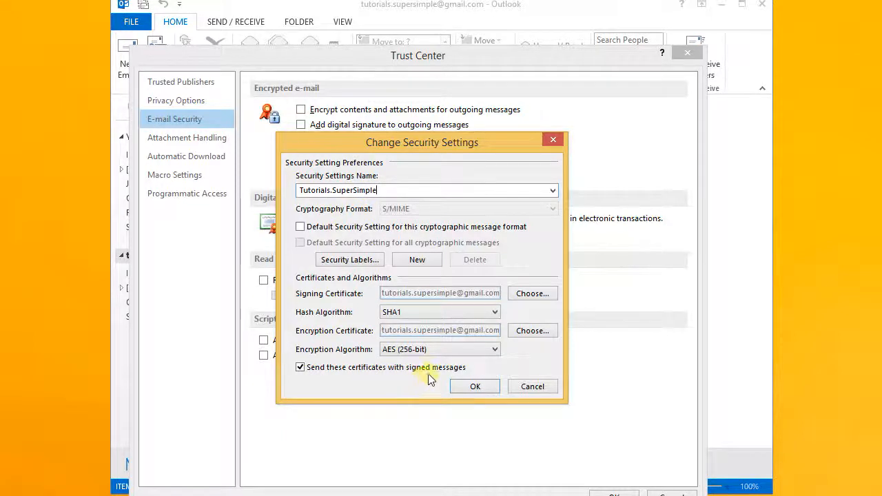
Save the security settings and turn on adding a digital signature to outgoing messages, then apply the Outlook options
left_click(488, 386)
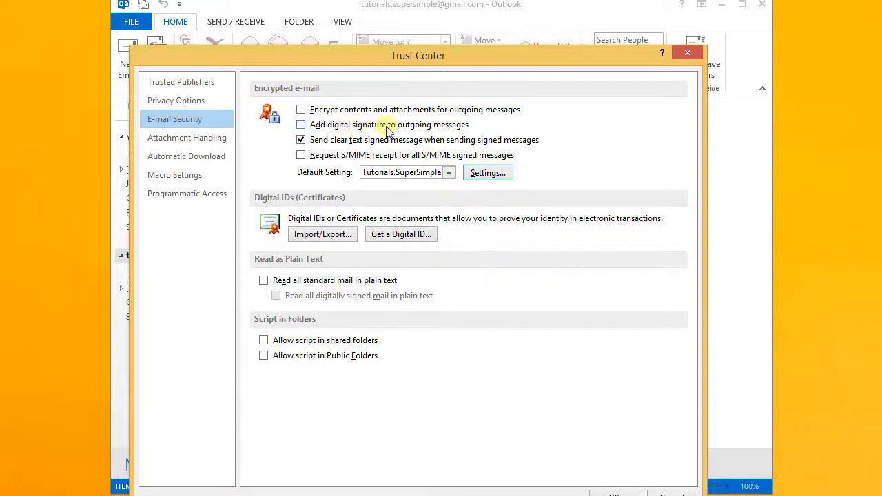
left_click(313, 128)
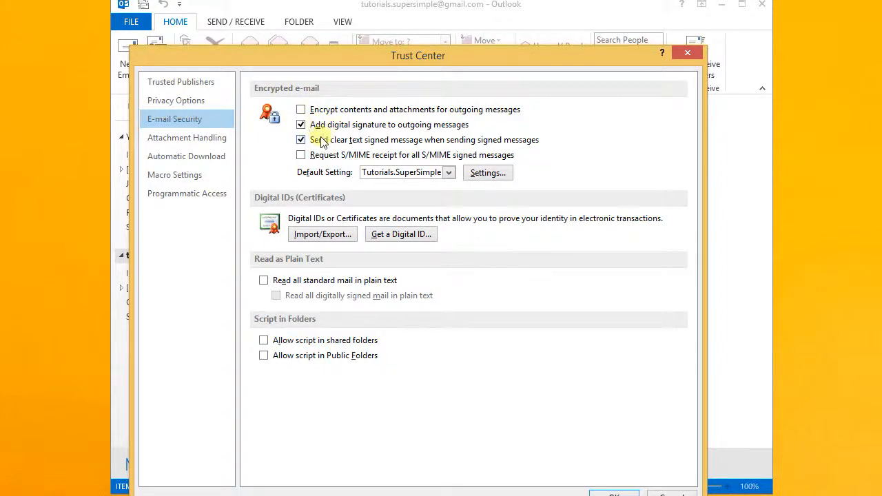
left_click(616, 494)
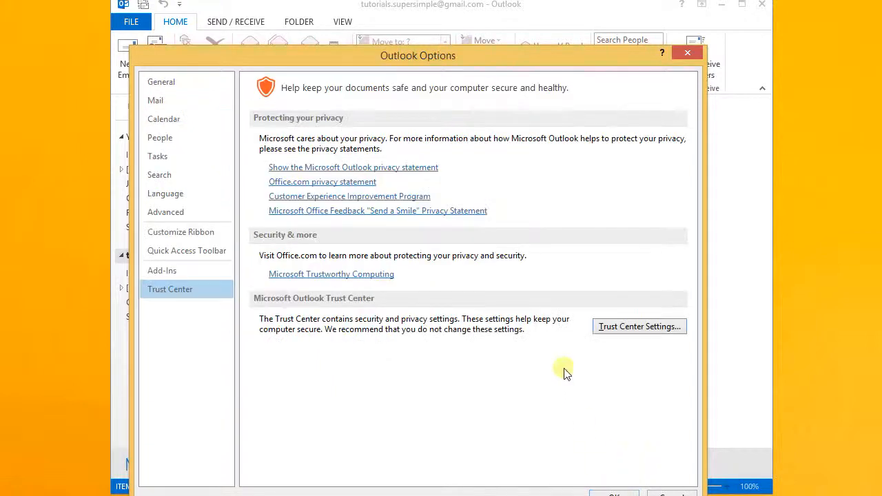
left_click(609, 492)
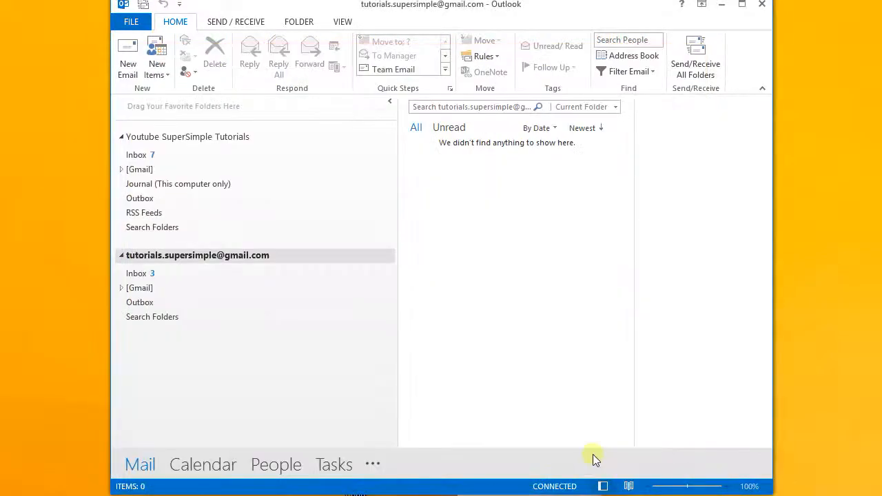
Send a new message with the subject "Testing with Signed email" to the account's own e-mail address
left_click(238, 257)
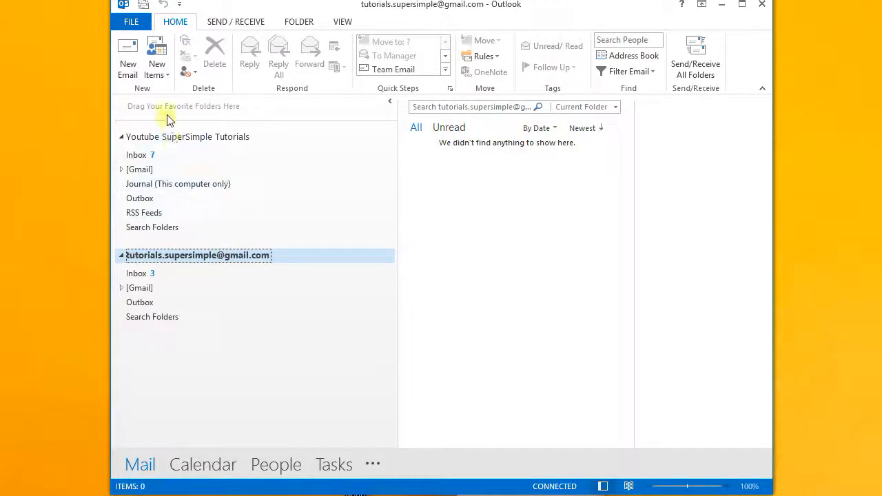
left_click(130, 68)
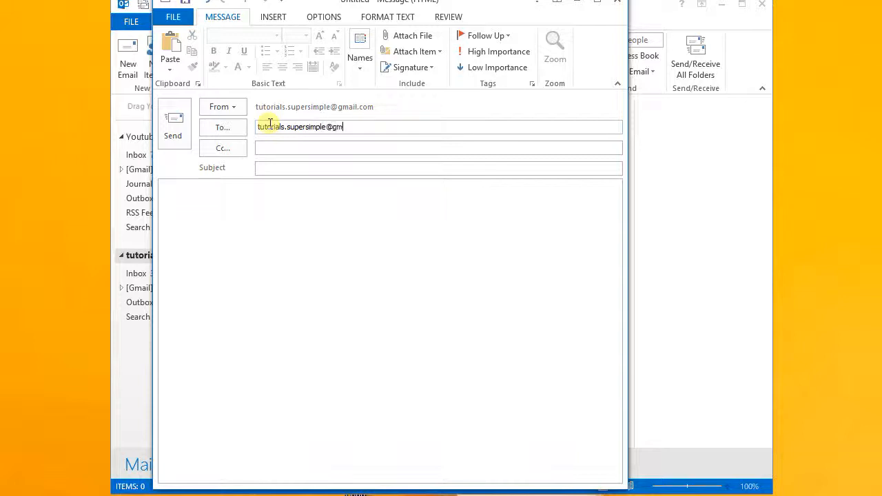
type(".com")
key("Tab")
type("Testing with")
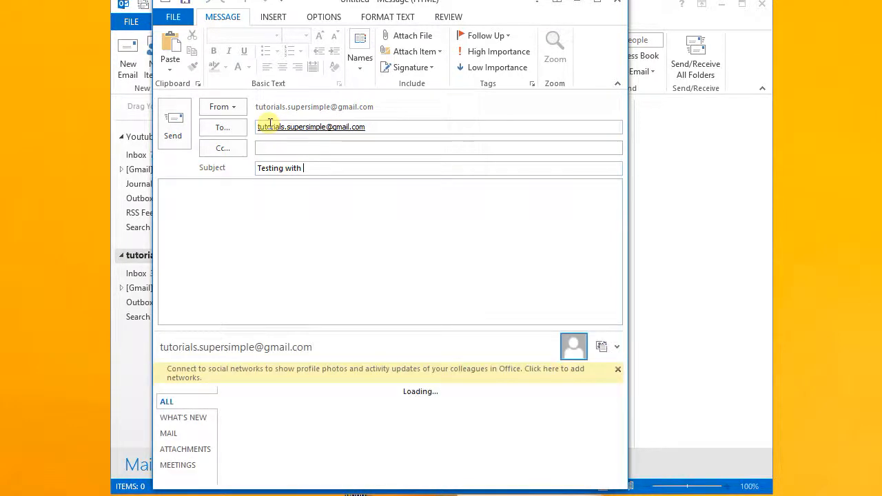
type("Signed email")
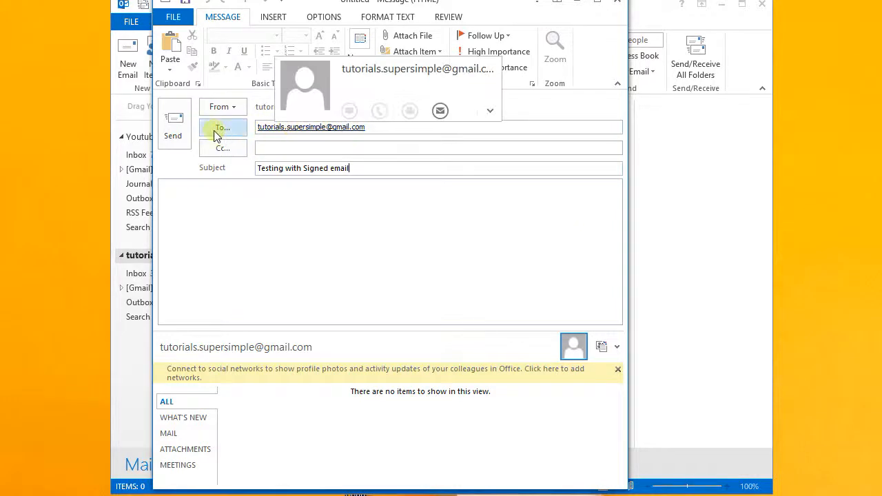
left_click(173, 123)
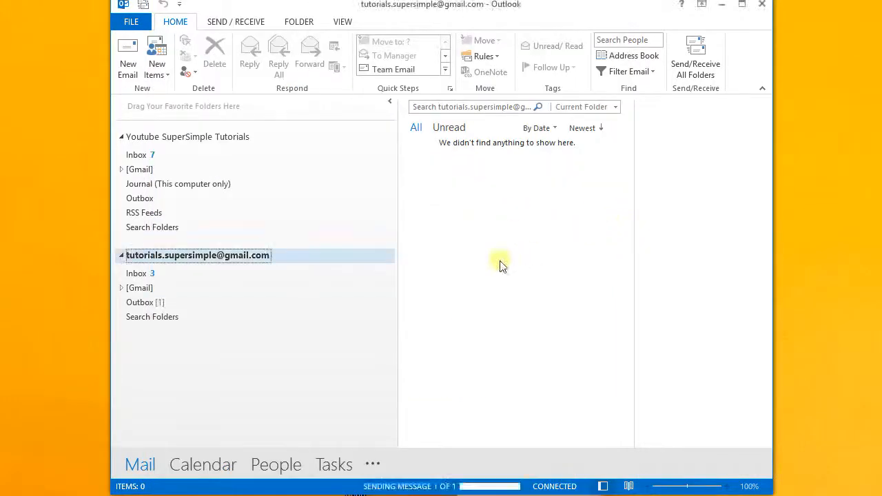
Open the received "Testing with Signed email" message in the account's Inbox and check its digital signature
left_click(137, 275)
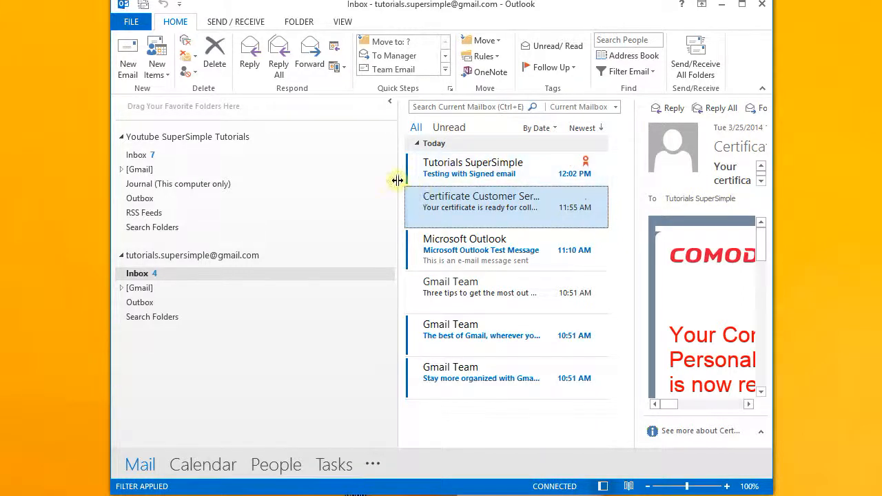
left_click_drag(394, 177, 173, 182)
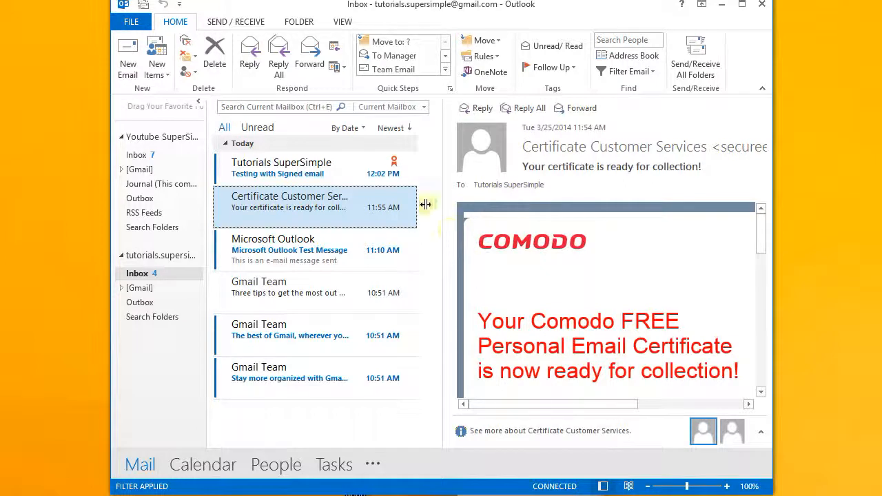
left_click(324, 169)
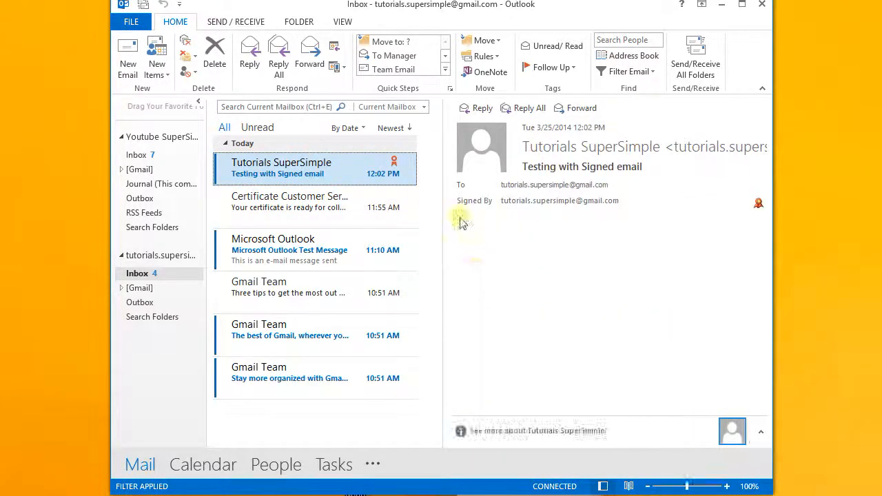
left_click(760, 206)
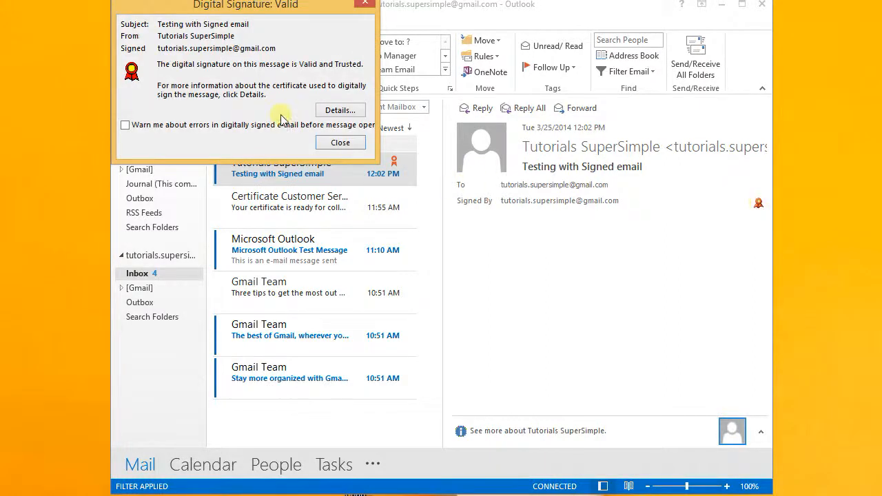
left_click_drag(233, 7, 479, 200)
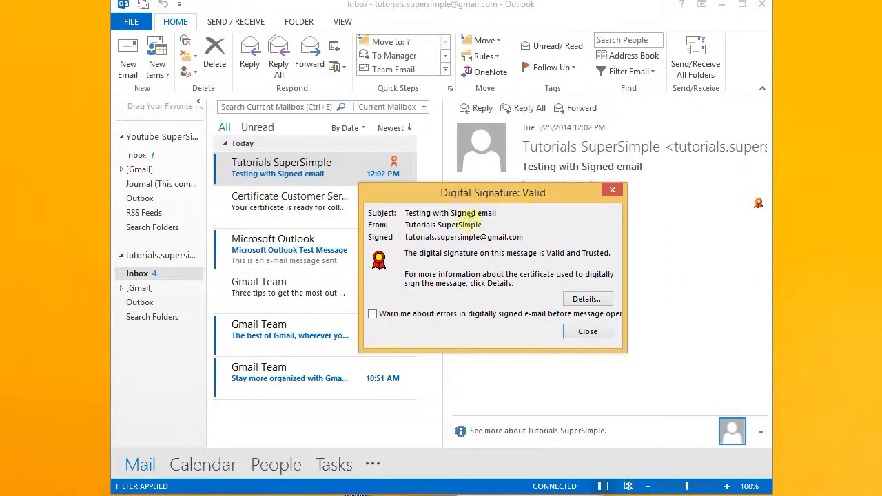
left_click(587, 333)
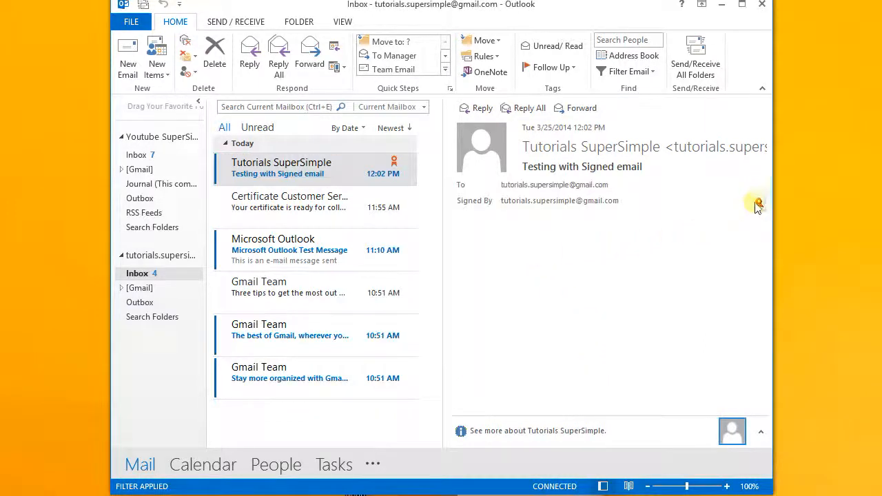
Examine the signer's entry in the security details of the message's digital signature
left_click(758, 204)
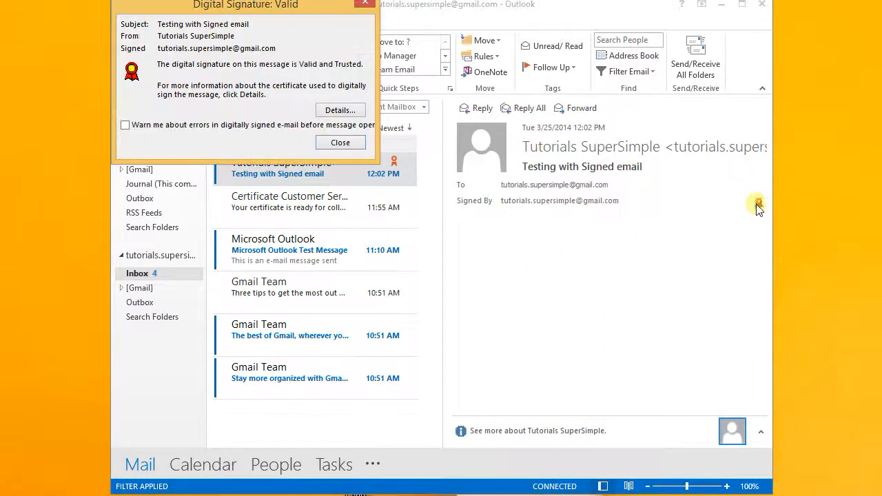
left_click(340, 112)
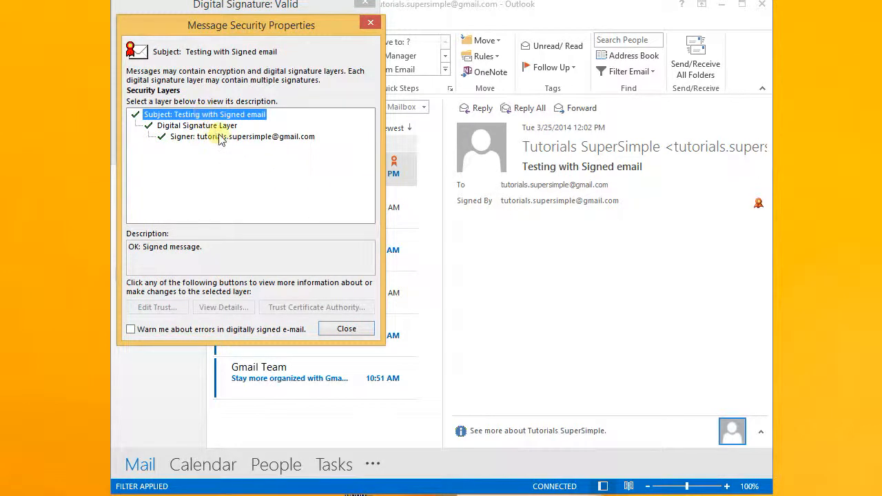
left_click(243, 136)
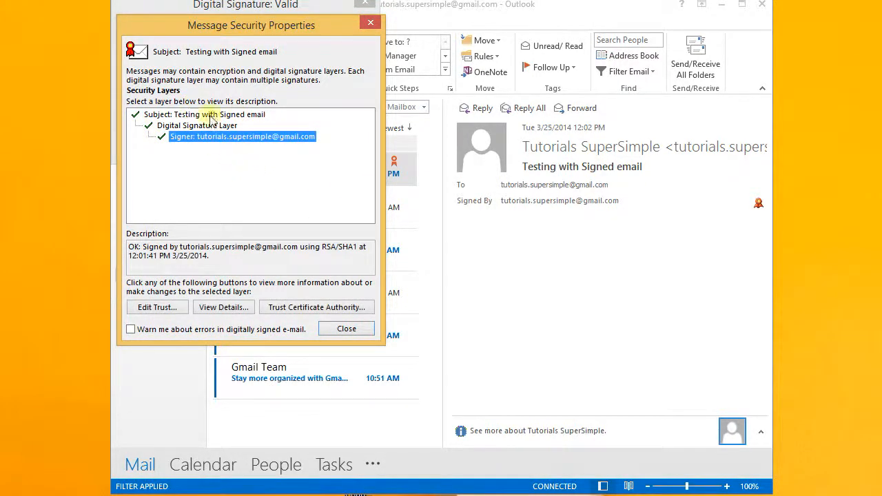
left_click(346, 330)
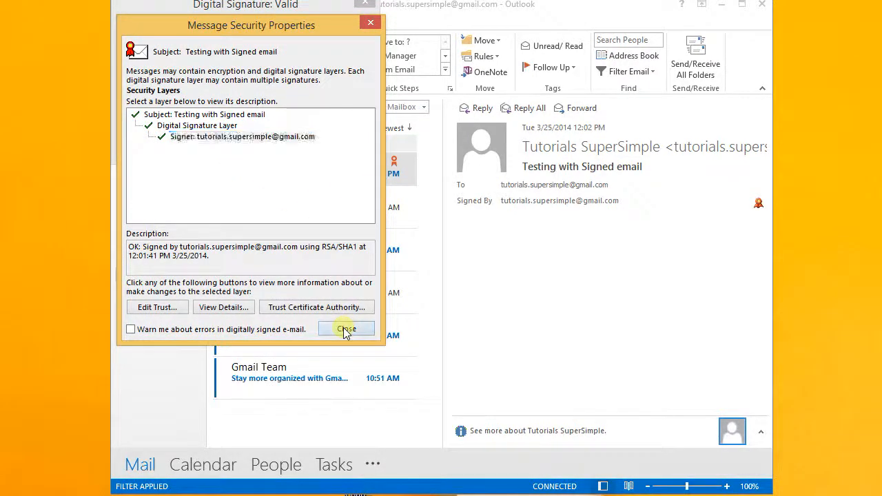
left_click(341, 142)
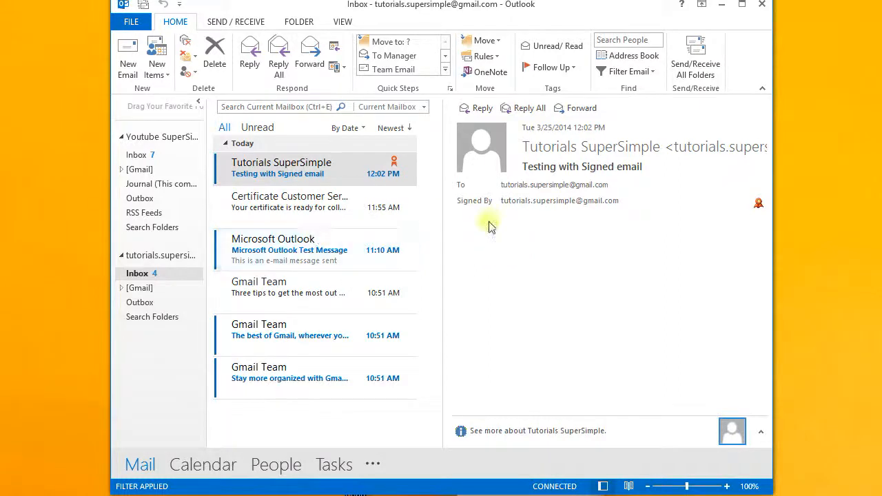
Open the E-mail Security settings in the Trust Center for the second Outlook account
left_click(135, 154)
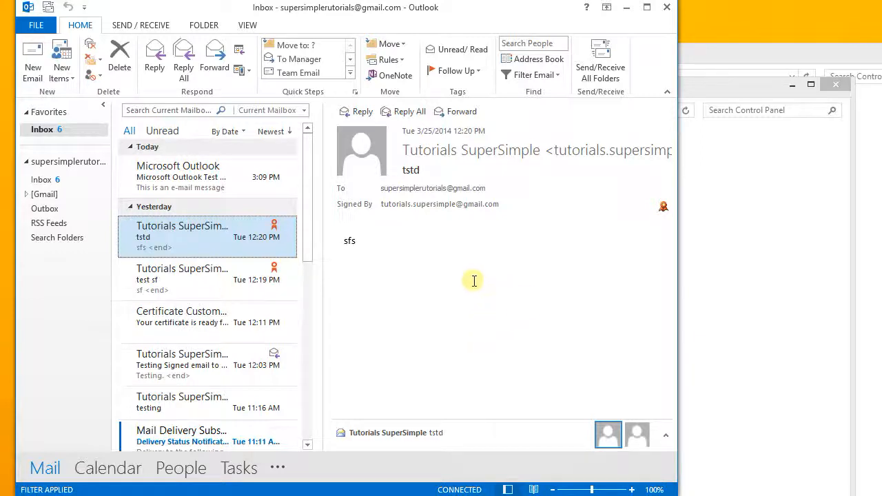
left_click(36, 25)
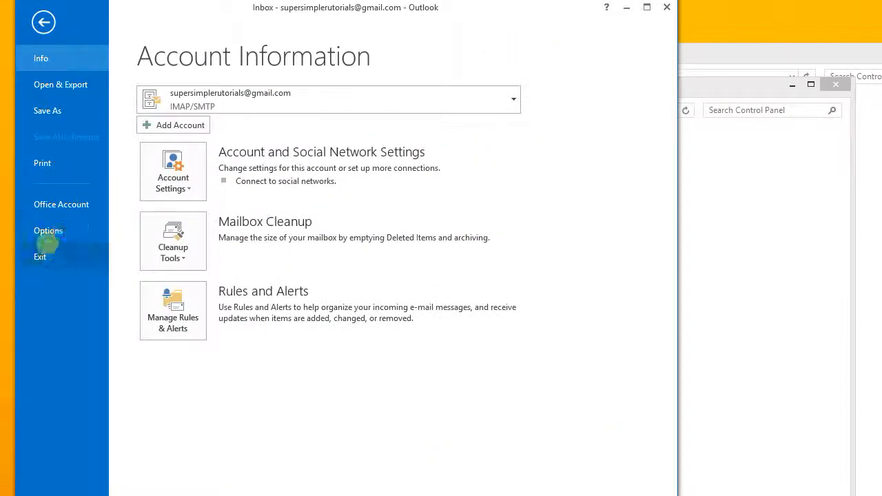
left_click(48, 231)
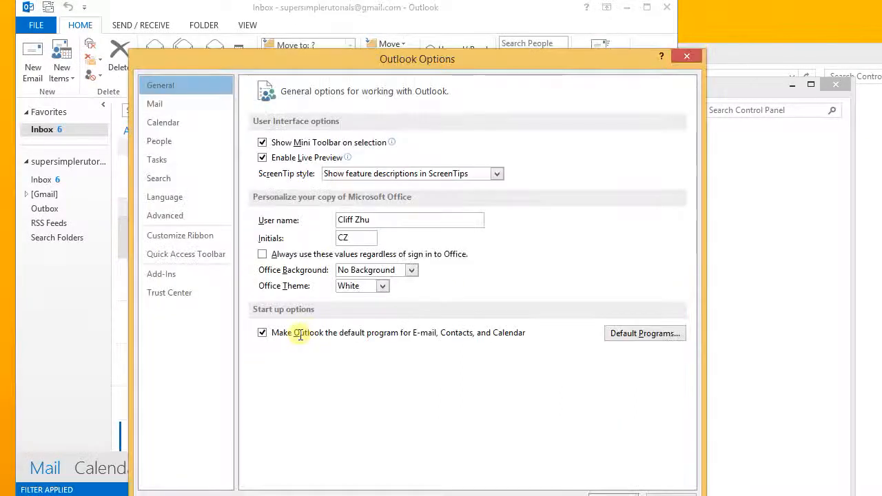
left_click(170, 295)
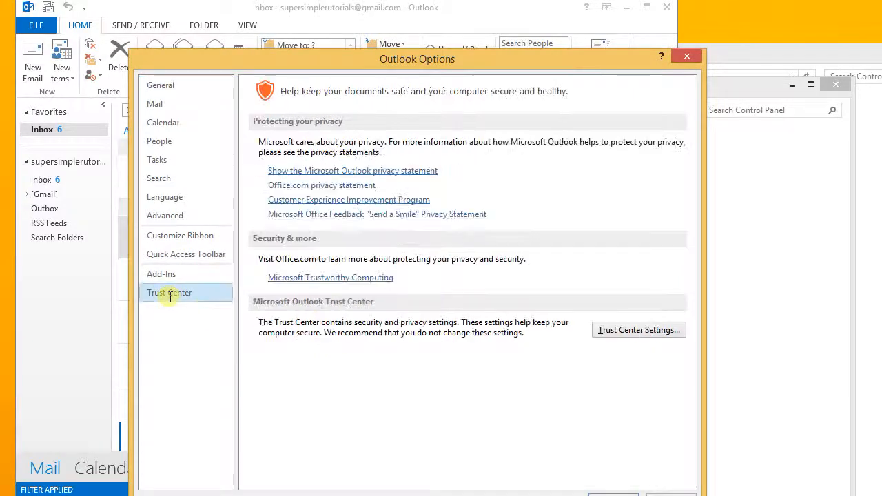
left_click(627, 330)
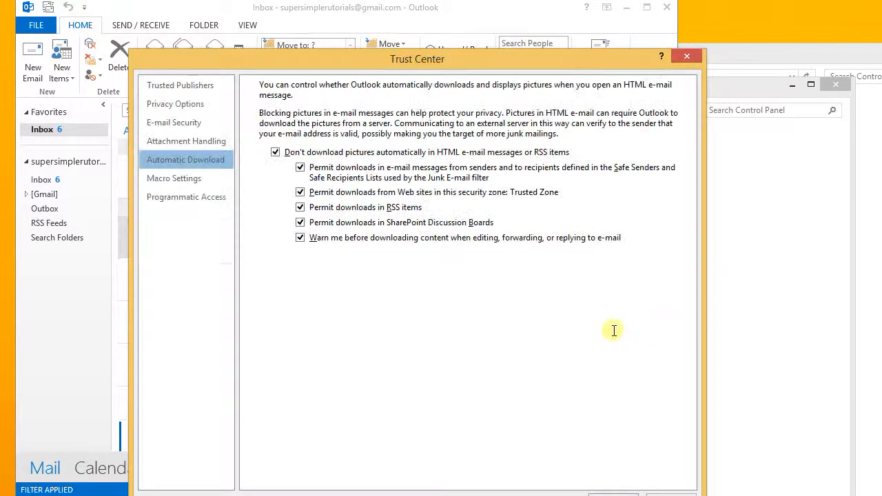
left_click(171, 122)
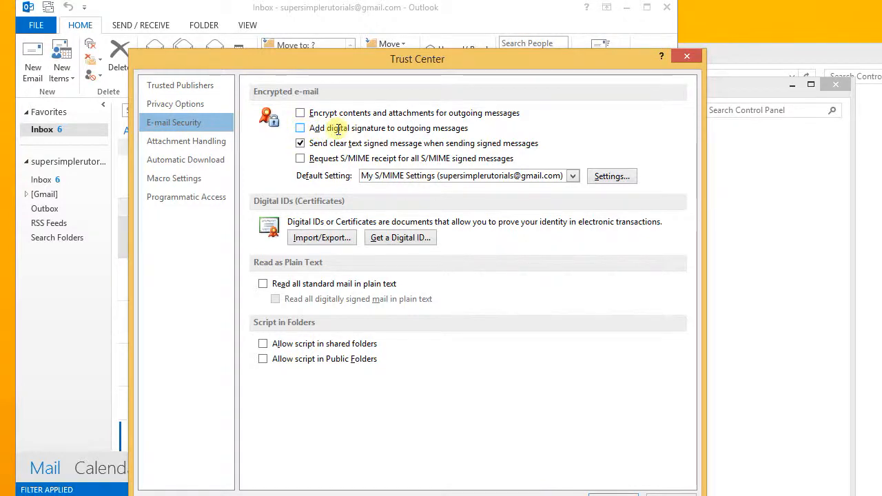
Turn on adding a digital signature to outgoing messages for the second account and apply the options
left_click(319, 129)
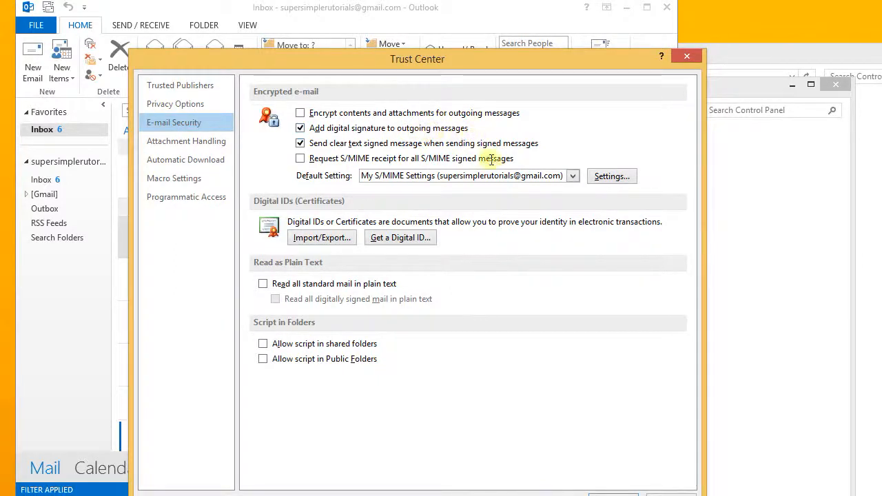
left_click(591, 491)
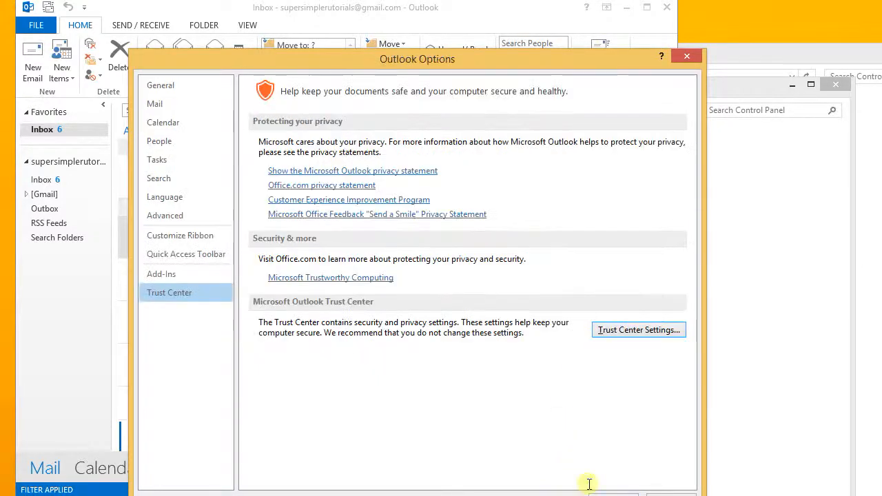
left_click(614, 494)
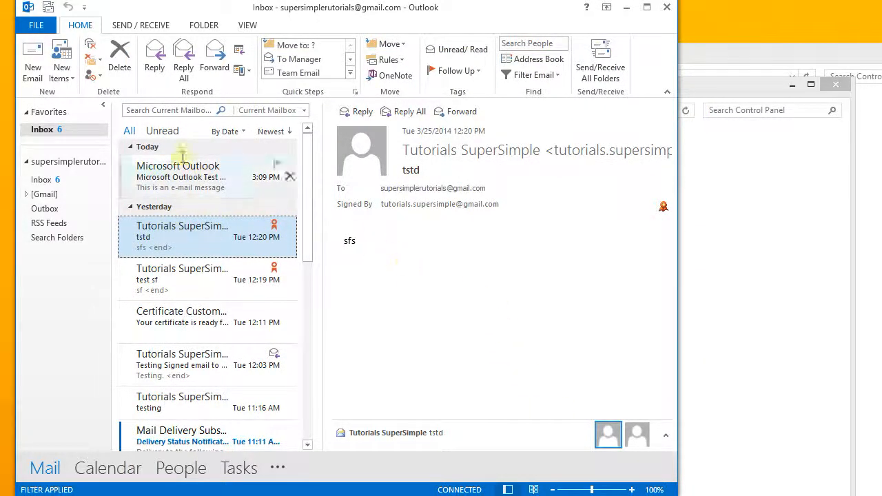
Send the first account's address a new message with the subject "email with digital signature." and the body "Testing."
left_click(33, 58)
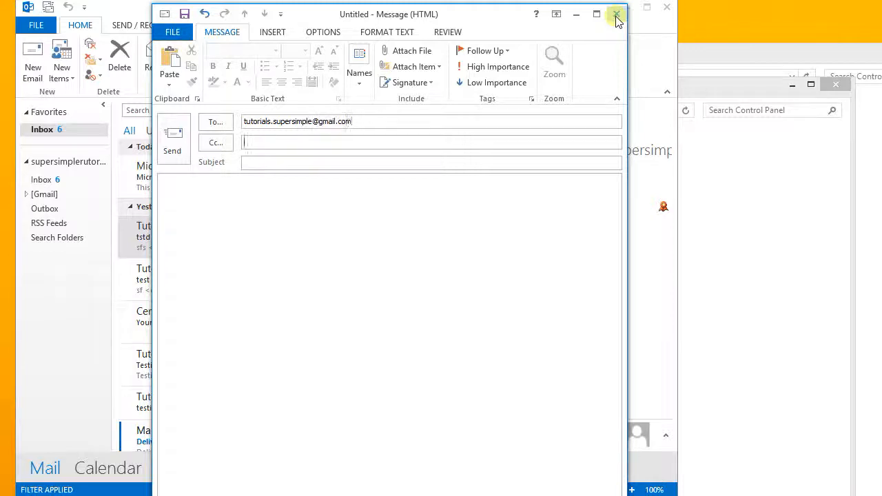
key("Tab")
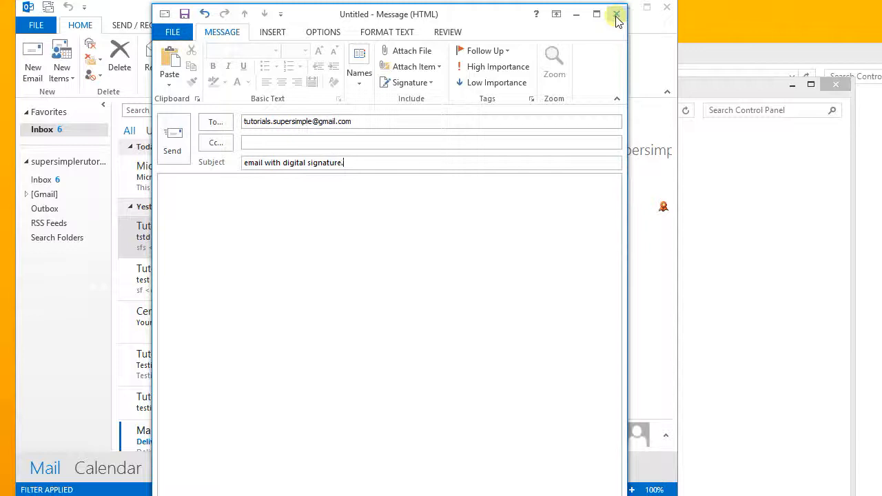
key("Tab")
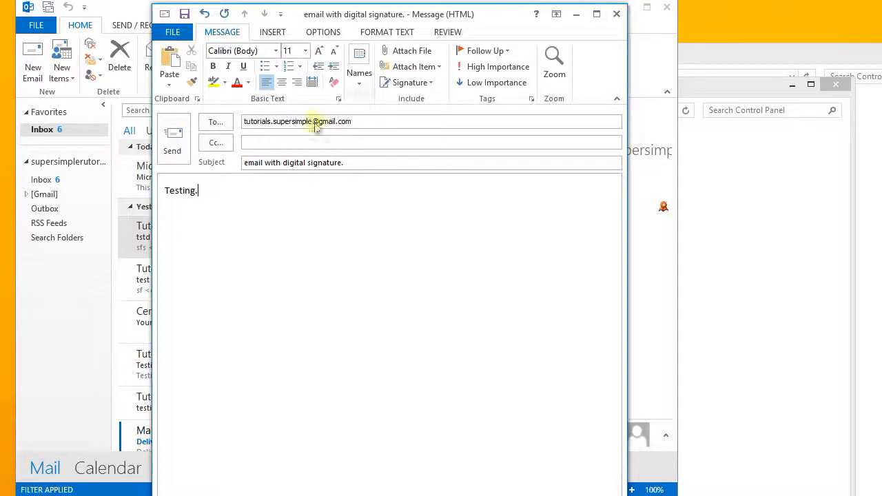
left_click(175, 138)
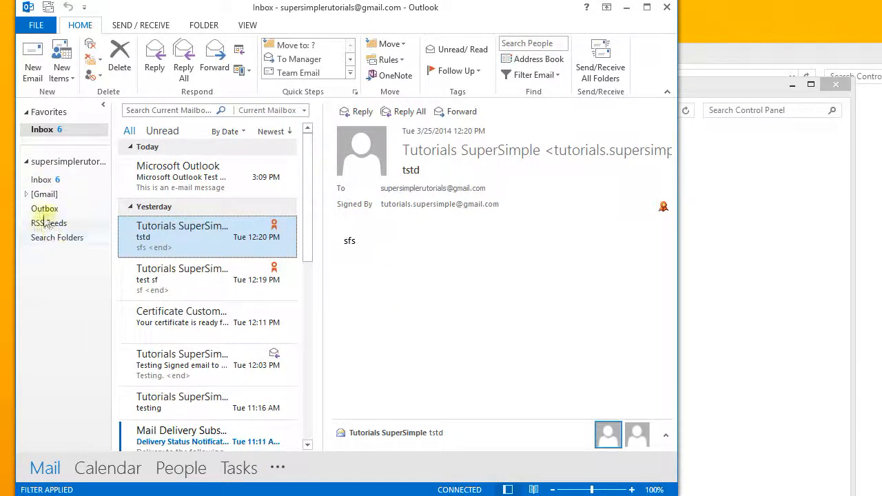
Open the sent message "email with digital signature." in the Gmail Sent Mail folder and look at its signature indicator
left_click(26, 196)
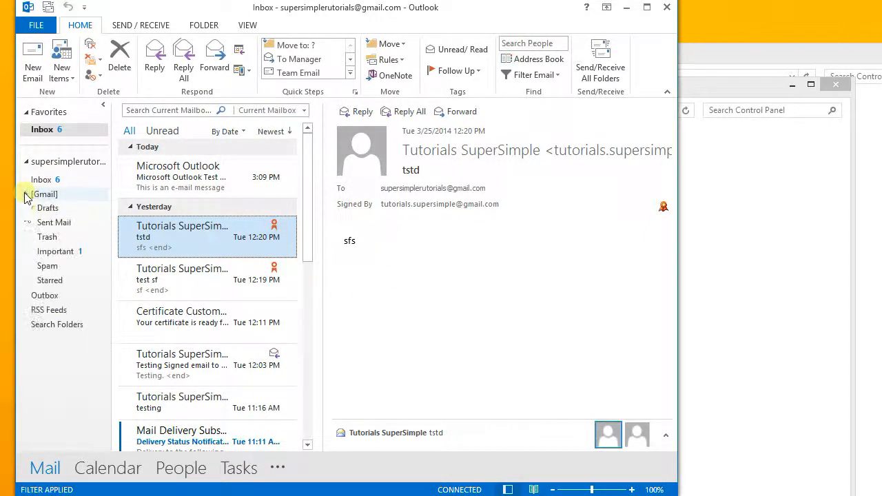
left_click(45, 224)
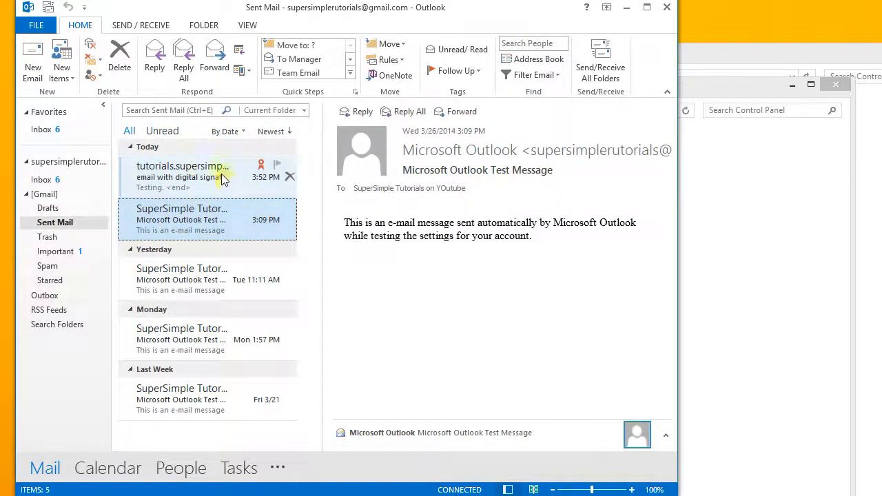
left_click(222, 179)
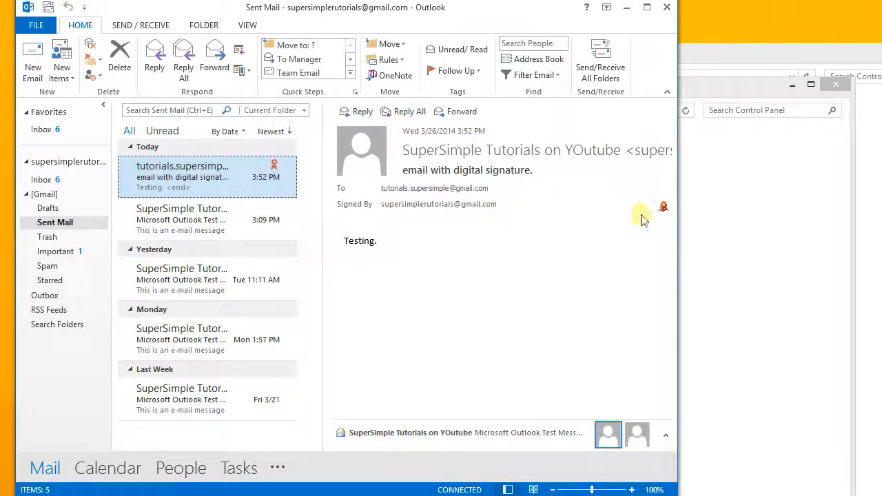
mouse_move(664, 211)
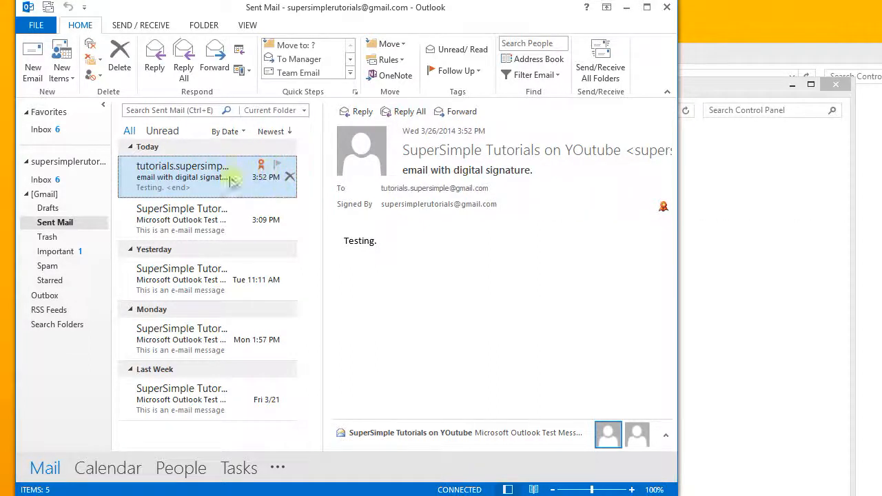
left_click(41, 181)
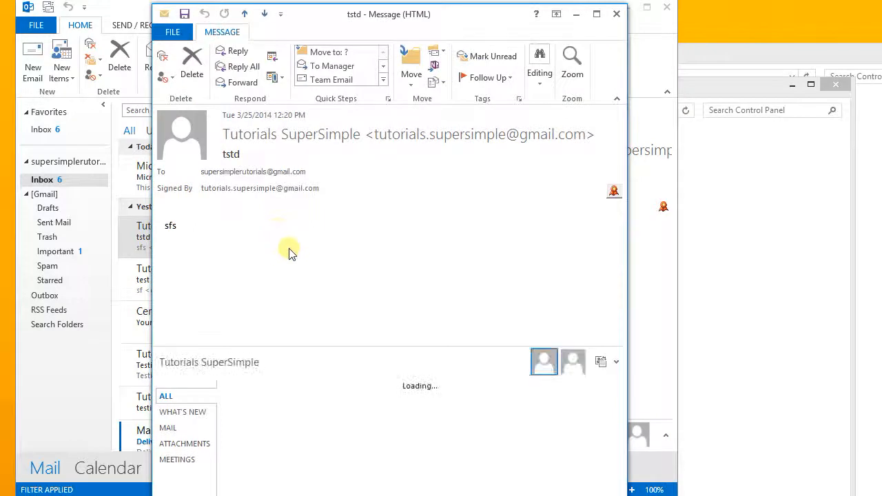
left_click(246, 173)
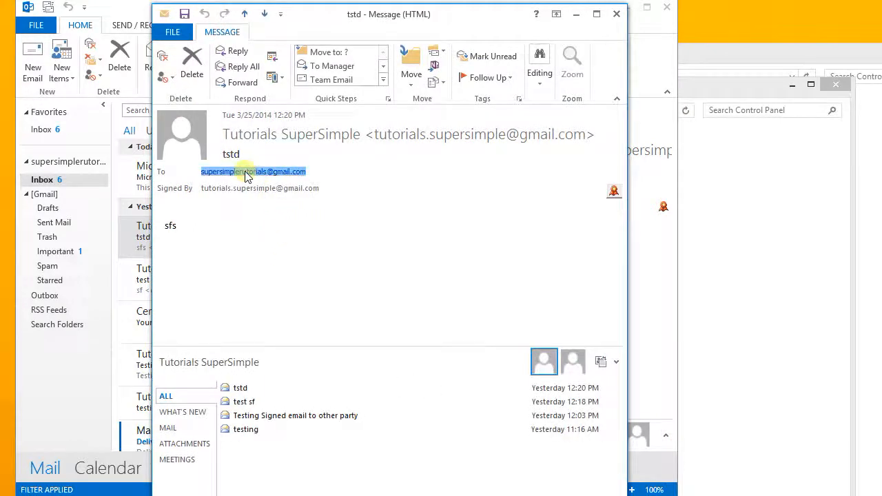
right_click(247, 174)
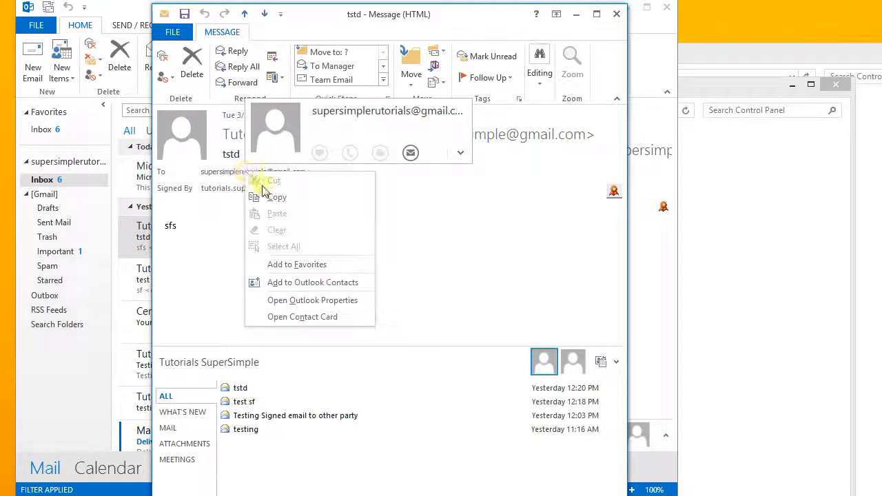
left_click(308, 283)
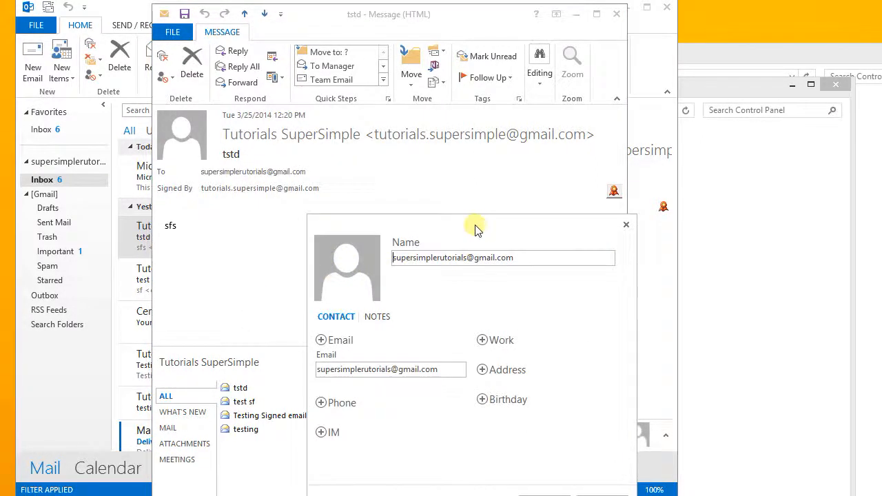
left_click_drag(477, 228, 416, 150)
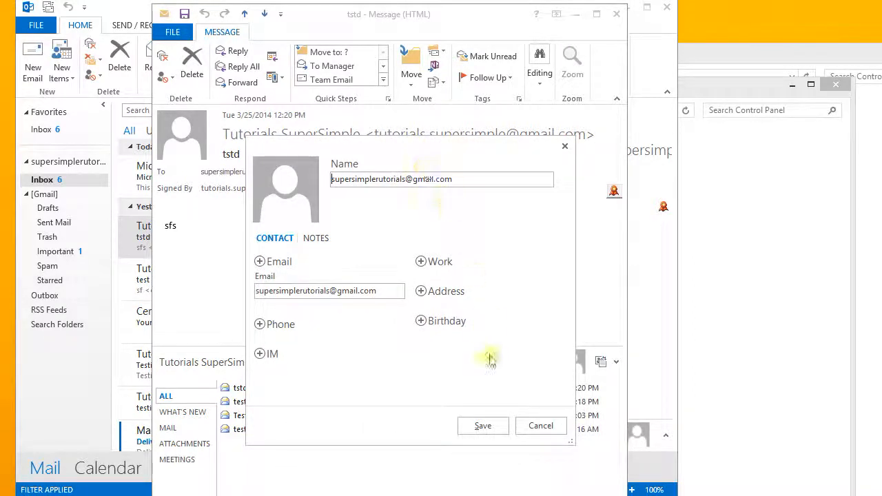
left_click(540, 426)
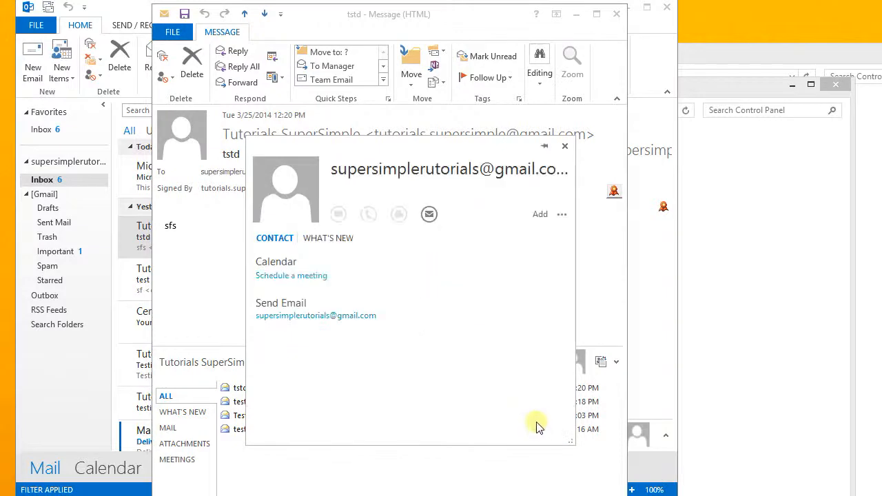
left_click(564, 146)
left_click(616, 14)
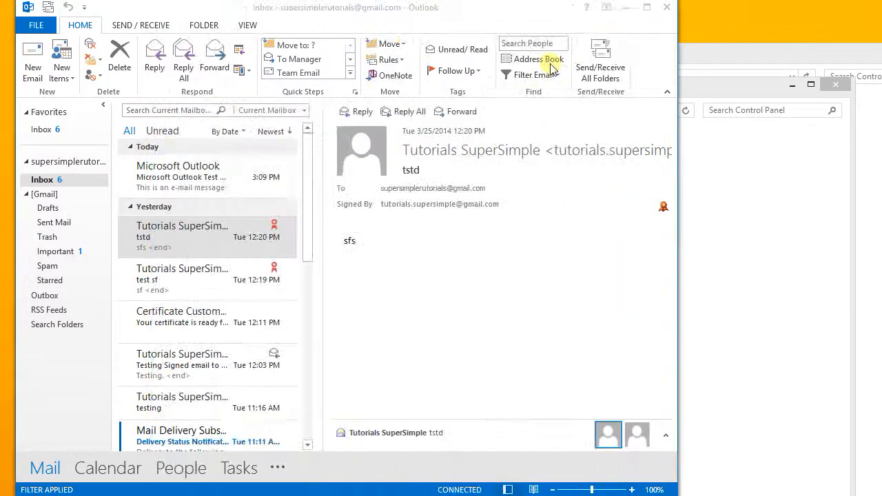
Save the sender of the signed inbox message "test sf" as an Outlook contact and close the message
left_click(208, 283)
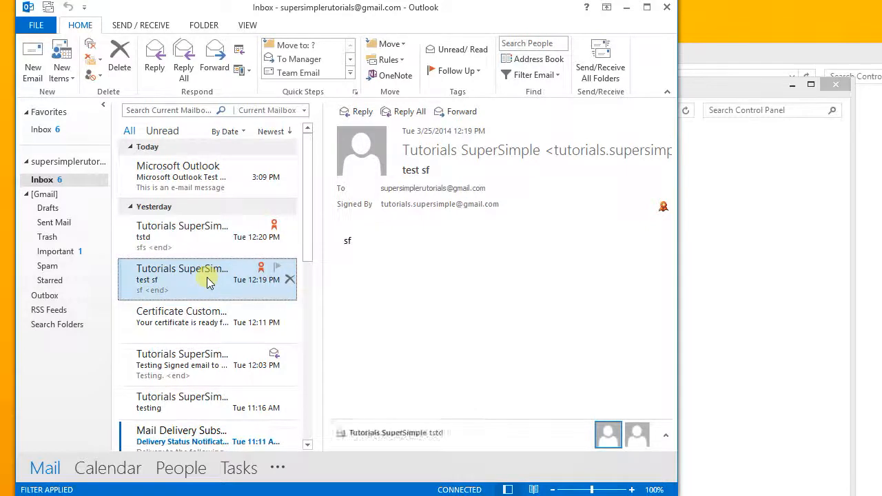
left_click(449, 151)
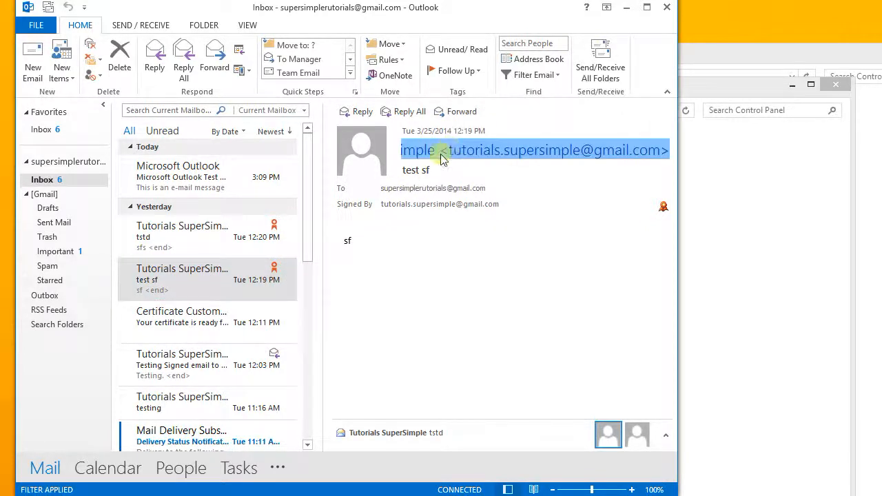
double_click(216, 281)
left_click(326, 136)
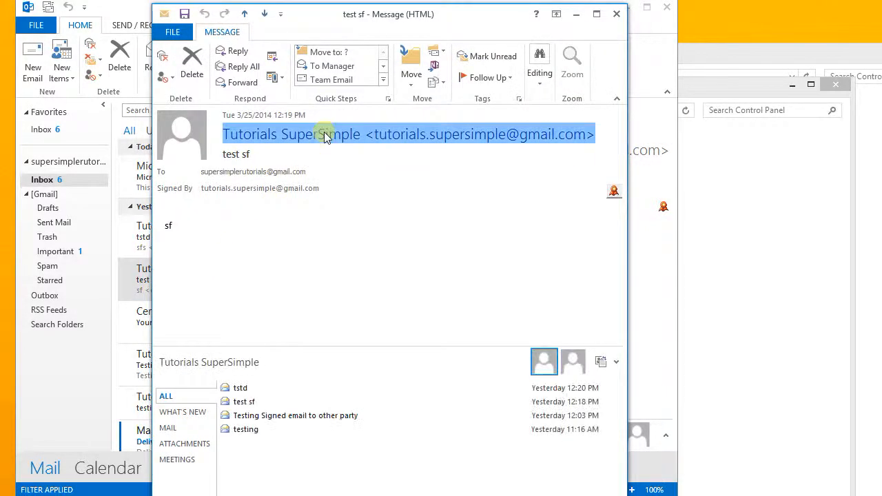
right_click(283, 135)
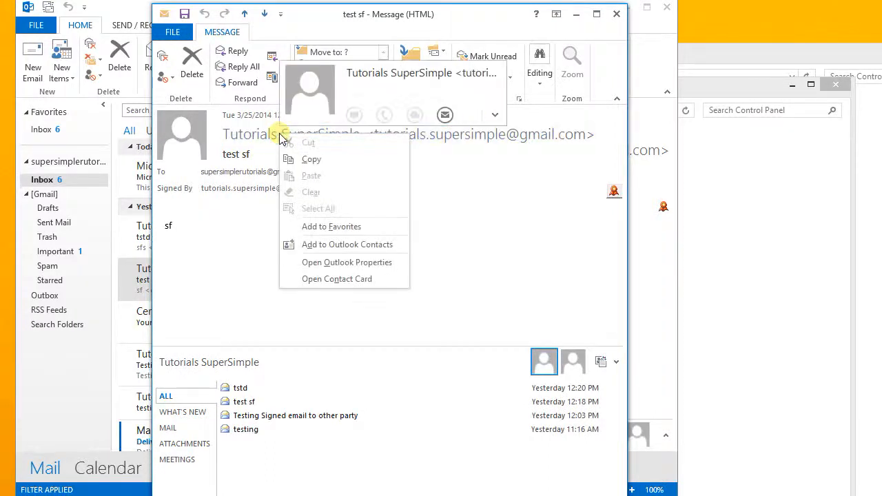
left_click(329, 246)
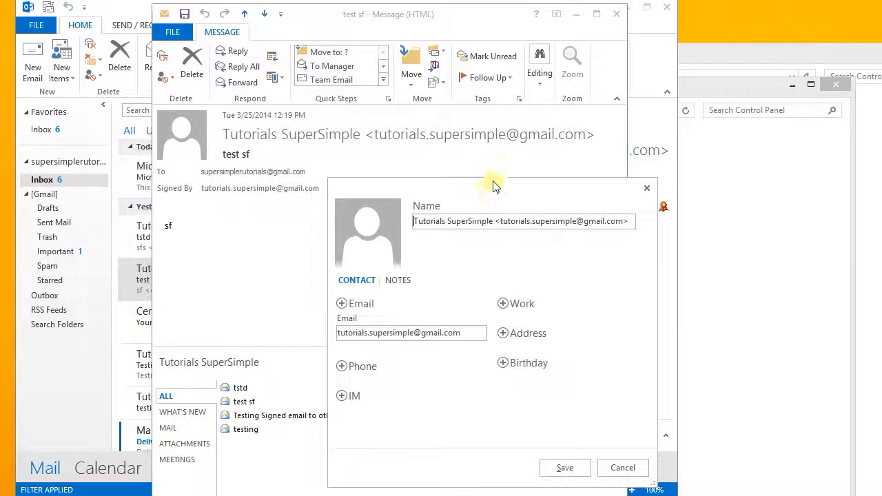
left_click_drag(494, 184, 372, 125)
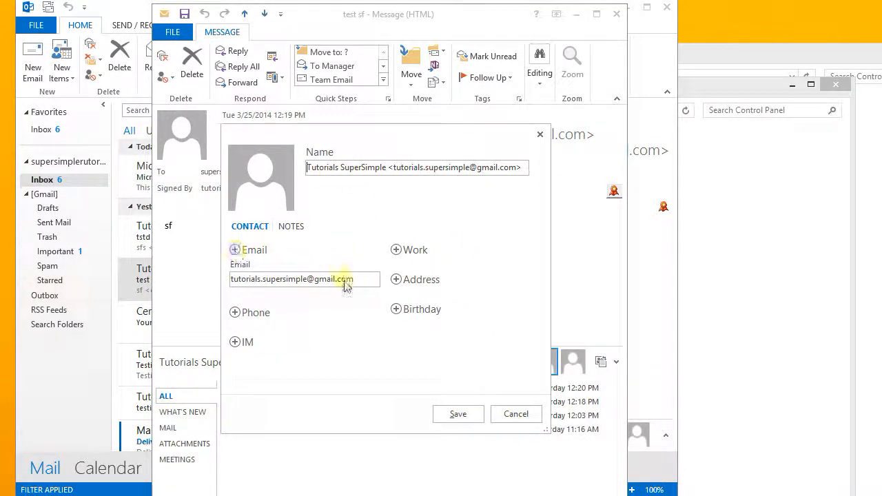
left_click(459, 413)
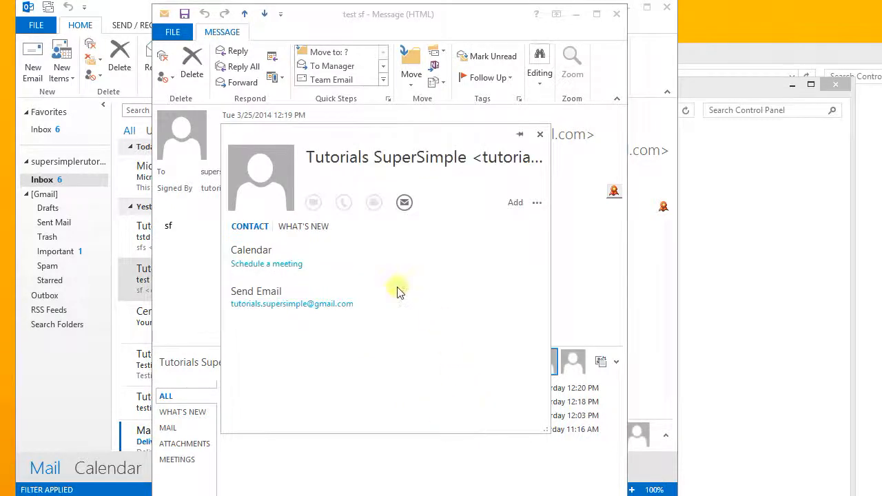
left_click(540, 135)
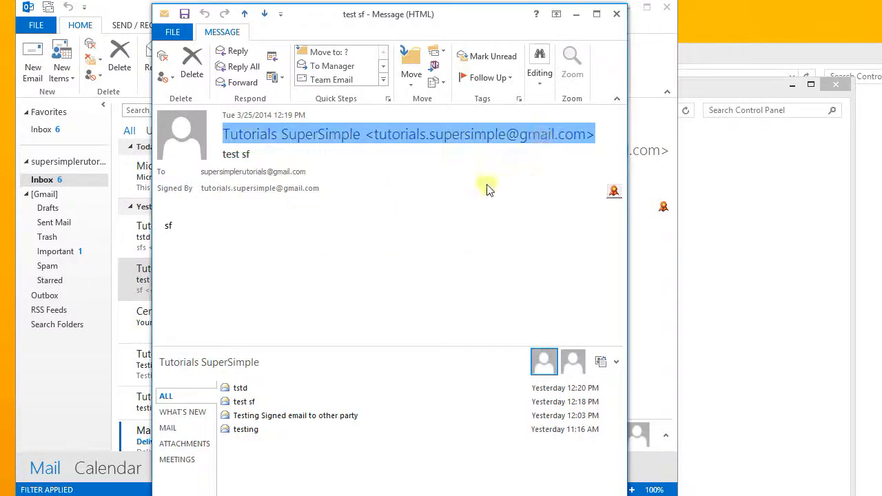
left_click(617, 14)
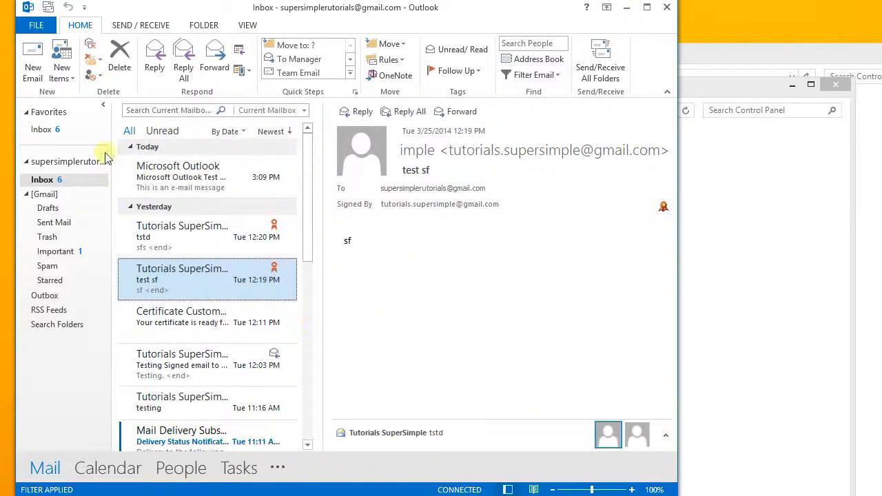
Compose a new message to the saved contact with the subject "signed and encrypted email" and the body "Hello."
left_click(33, 63)
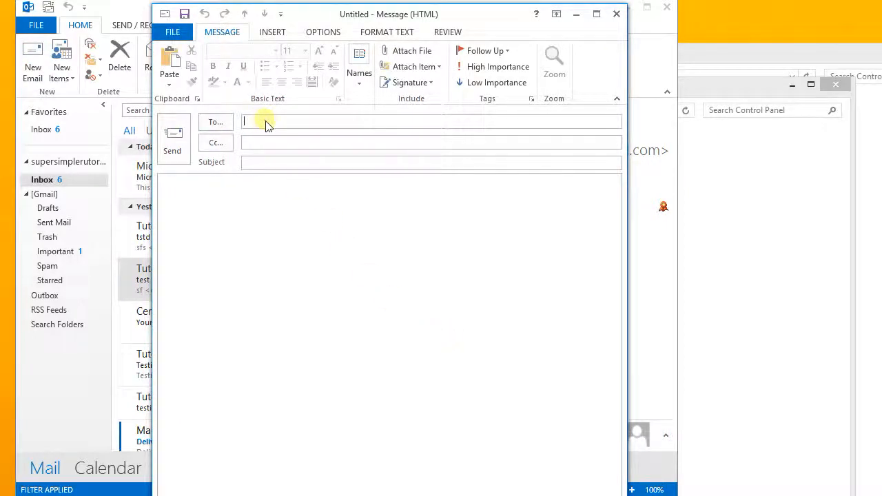
left_click(214, 122)
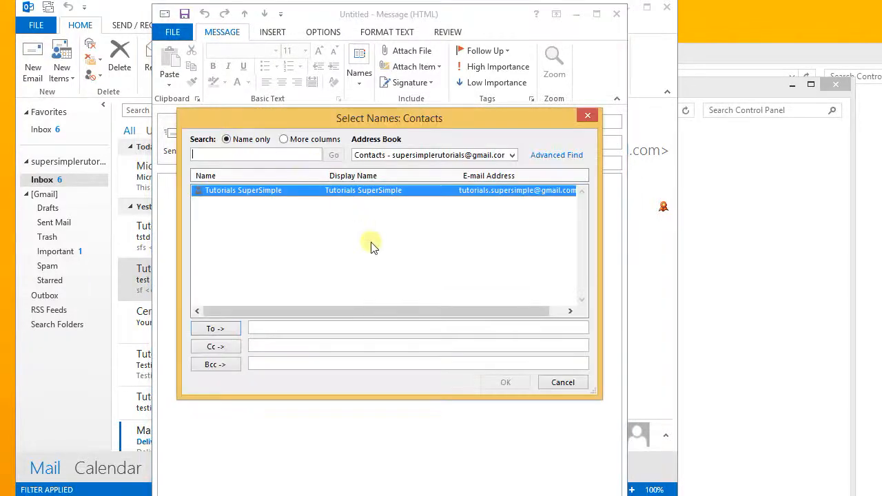
double_click(243, 193)
left_click(506, 384)
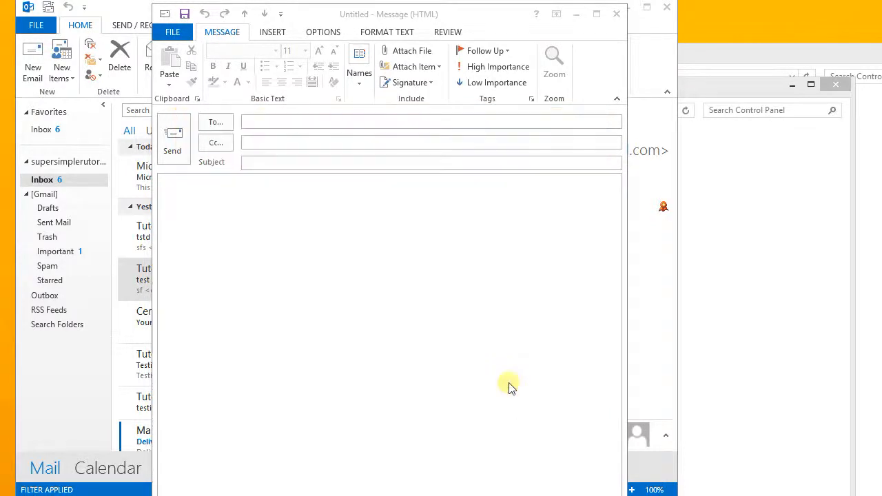
left_click(269, 166)
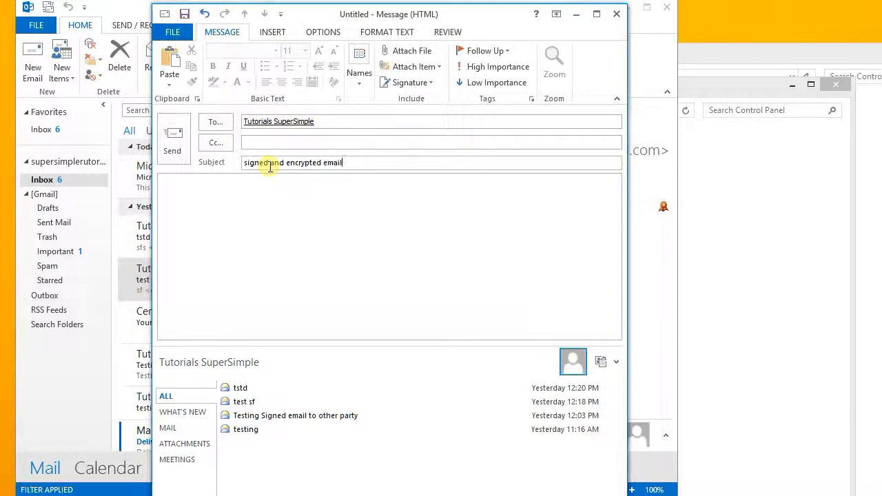
key("Tab")
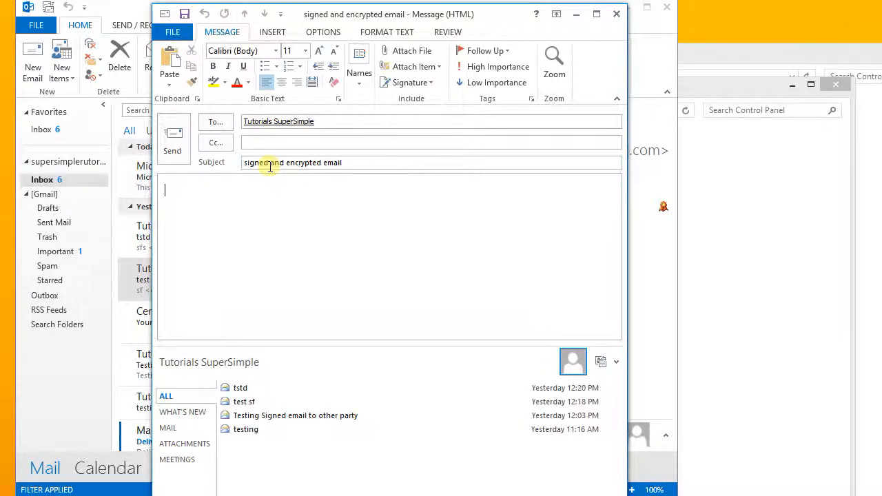
type("h")
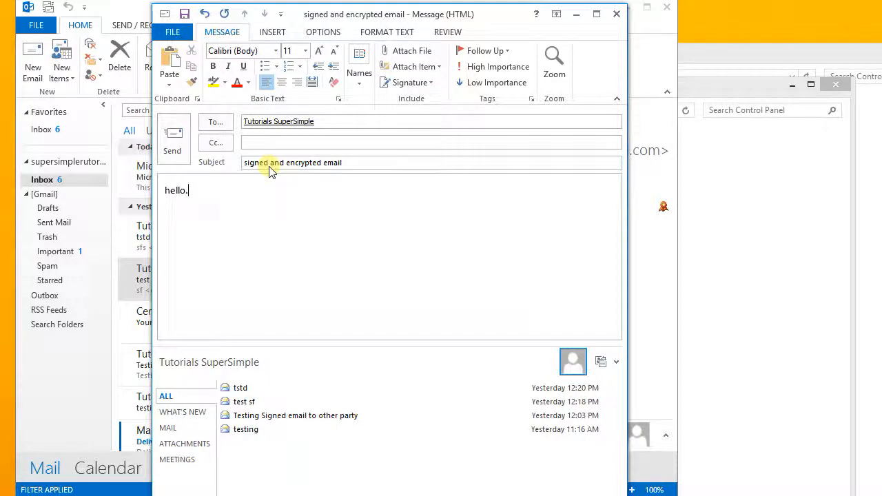
type("ello.")
Turn on encryption for the message in addition to signing and send it
left_click(325, 35)
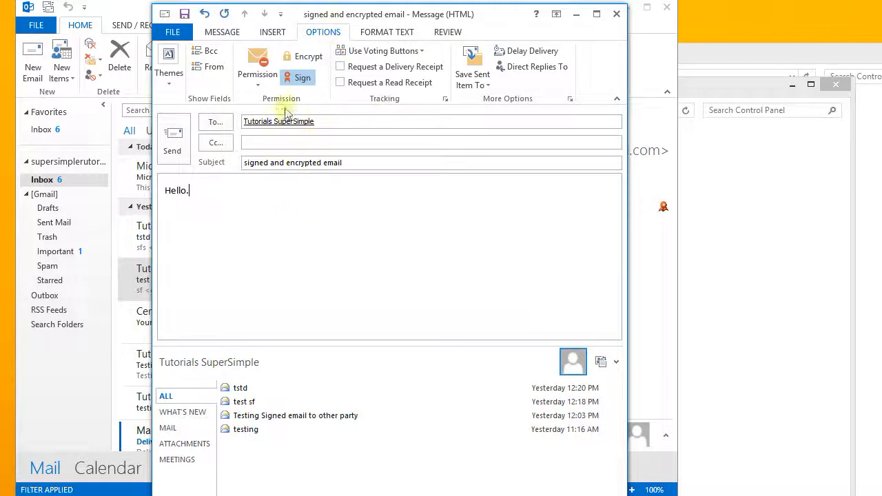
left_click(299, 78)
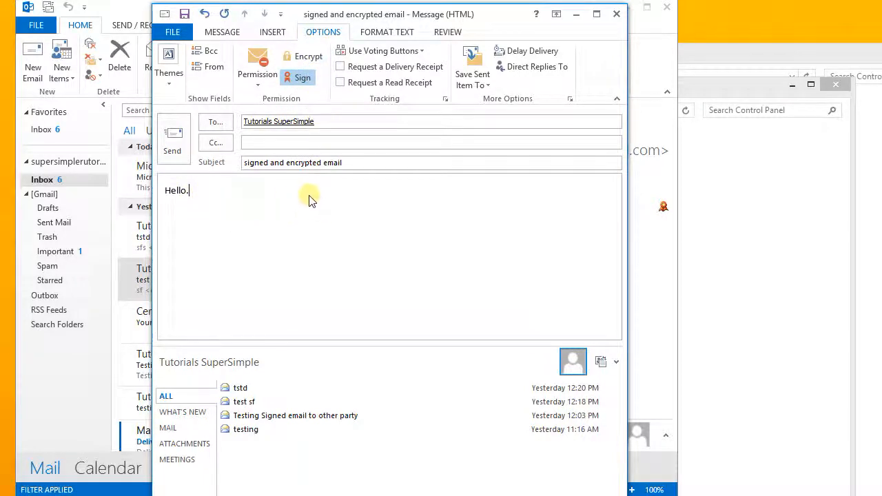
left_click(304, 57)
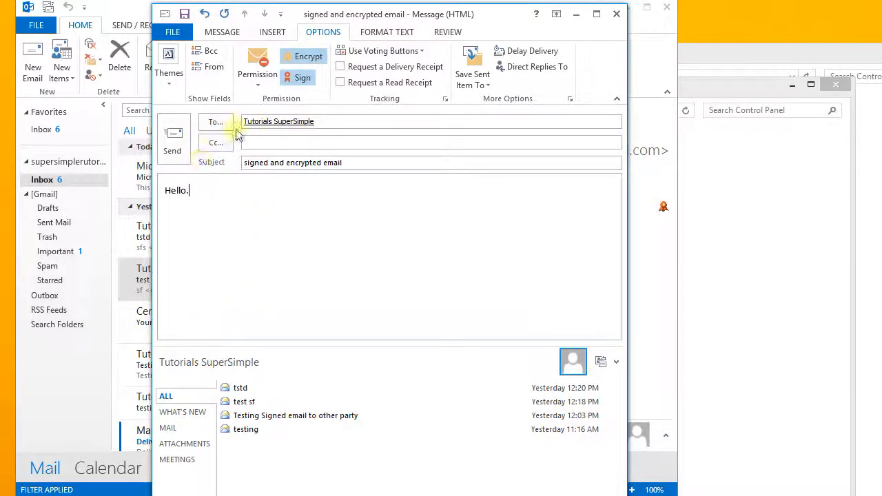
left_click(173, 138)
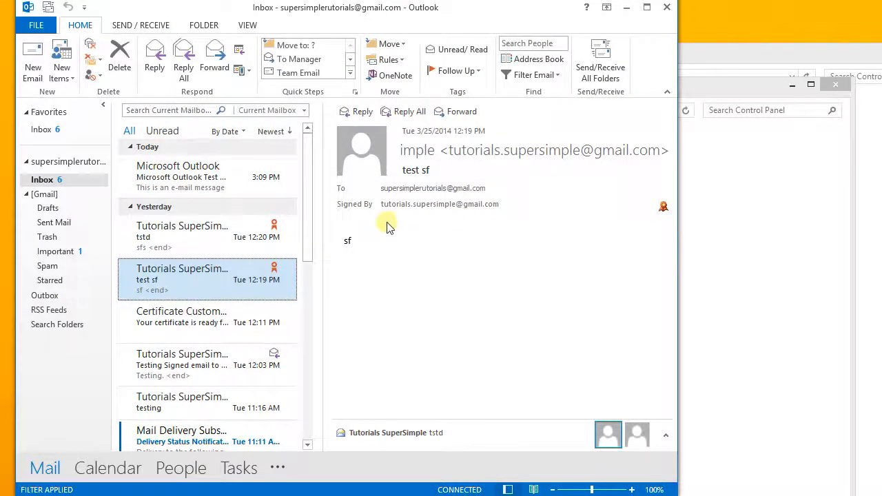
Examine the security layers of the "signed and encrypted email" message in Sent Mail
left_click(56, 223)
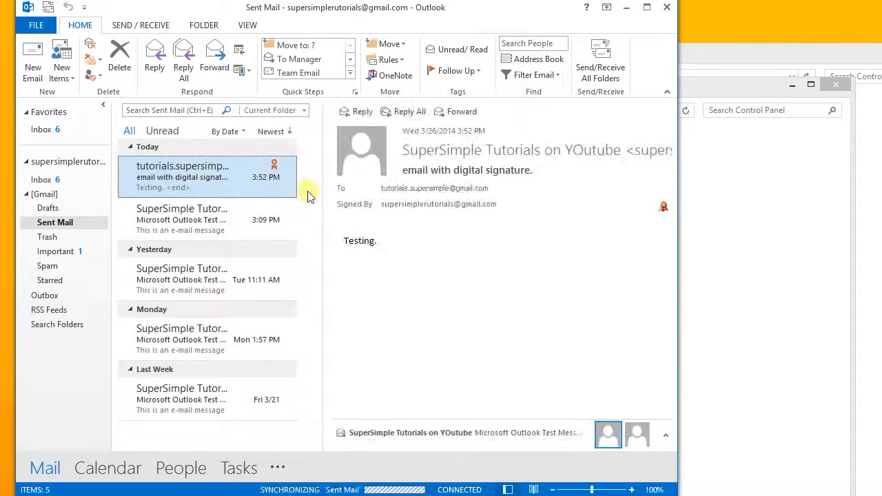
left_click(198, 178)
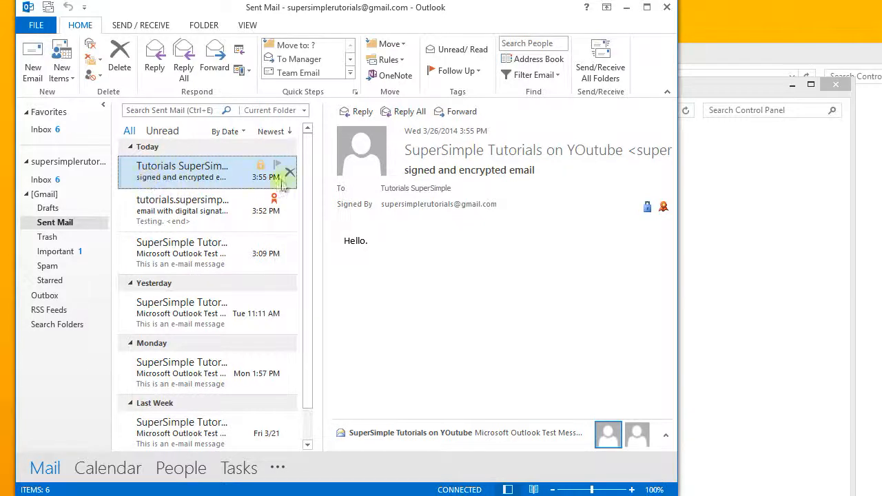
left_click(648, 210)
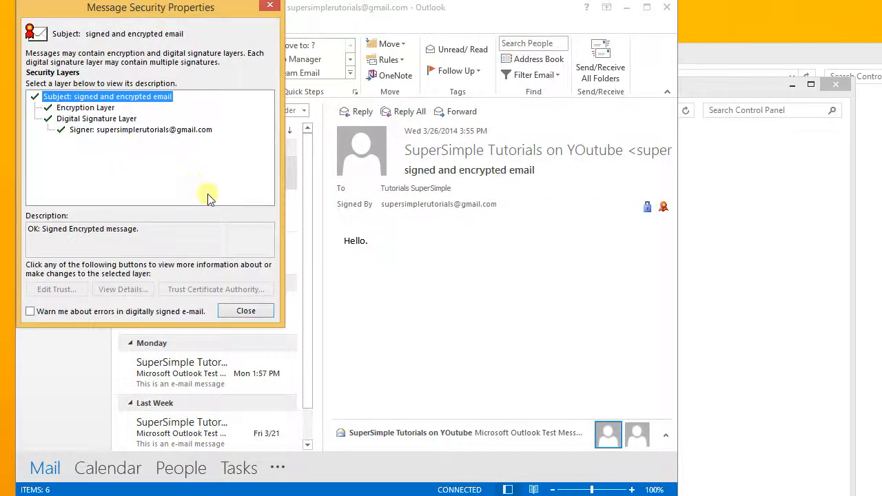
left_click(263, 312)
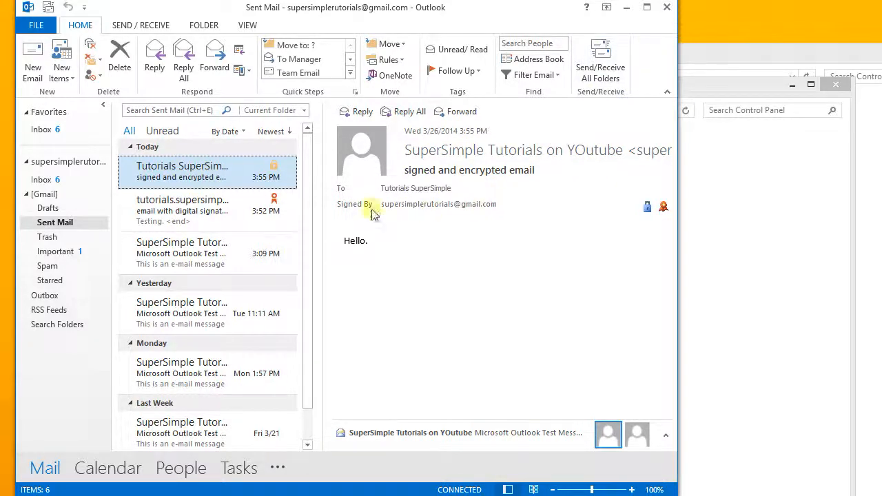
Restart Outlook with the "Outlook" profile and read the received "signed and encrypted email" message in the inbox
left_click(667, 9)
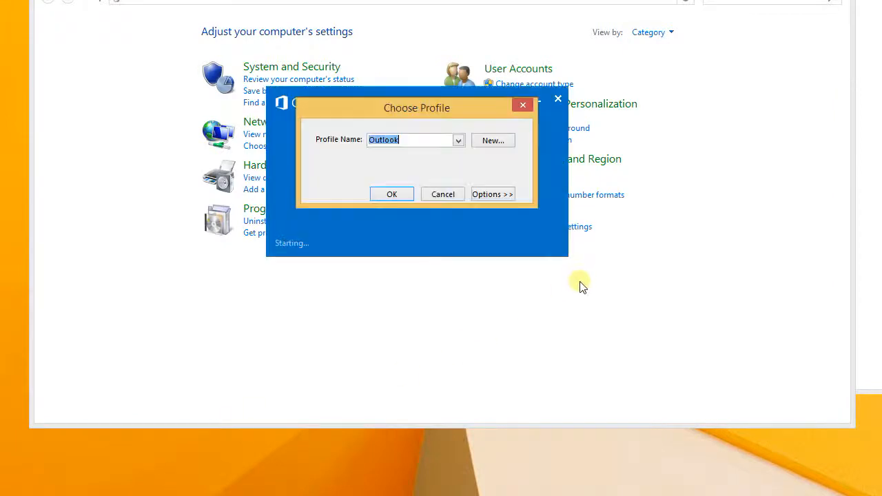
left_click(392, 193)
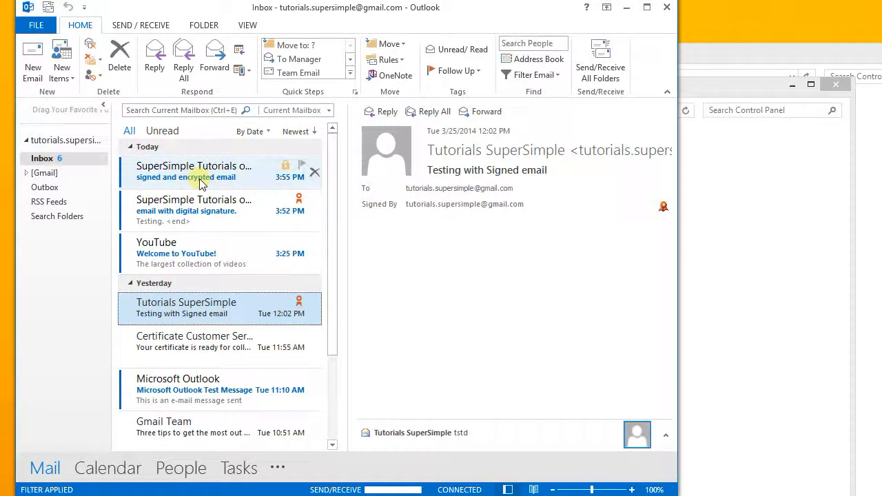
left_click(200, 182)
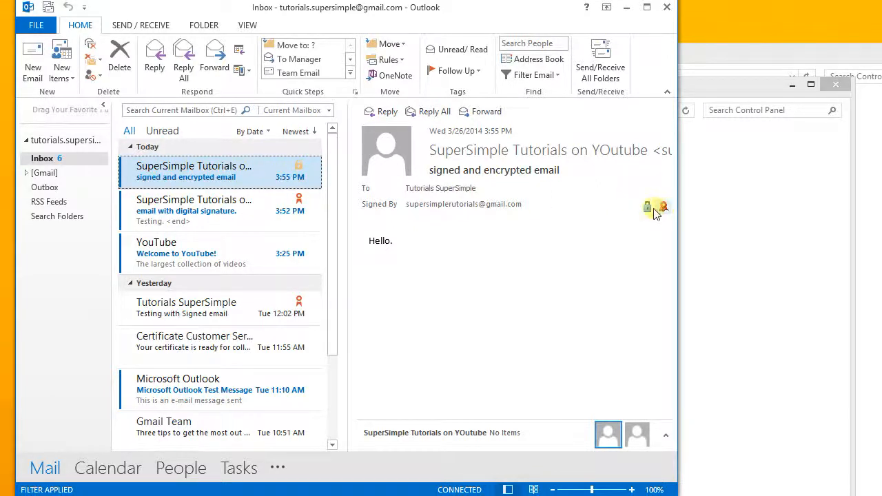
left_click(386, 243)
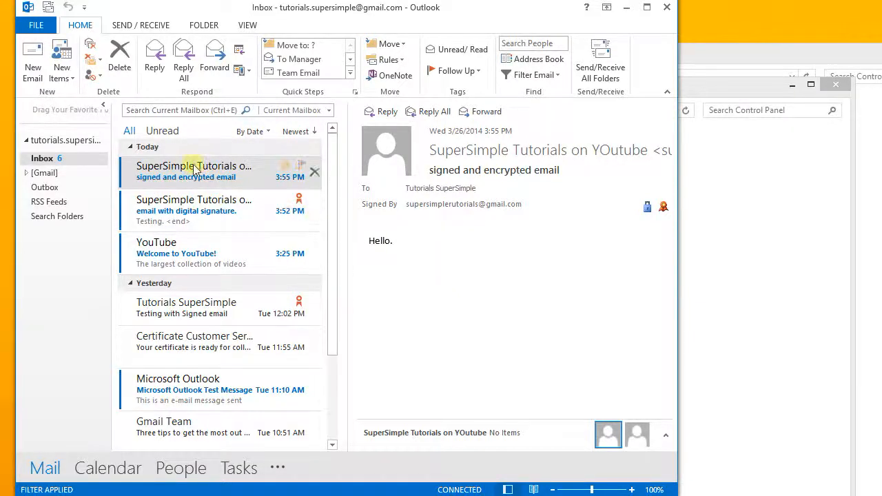
left_click_drag(366, 241, 398, 242)
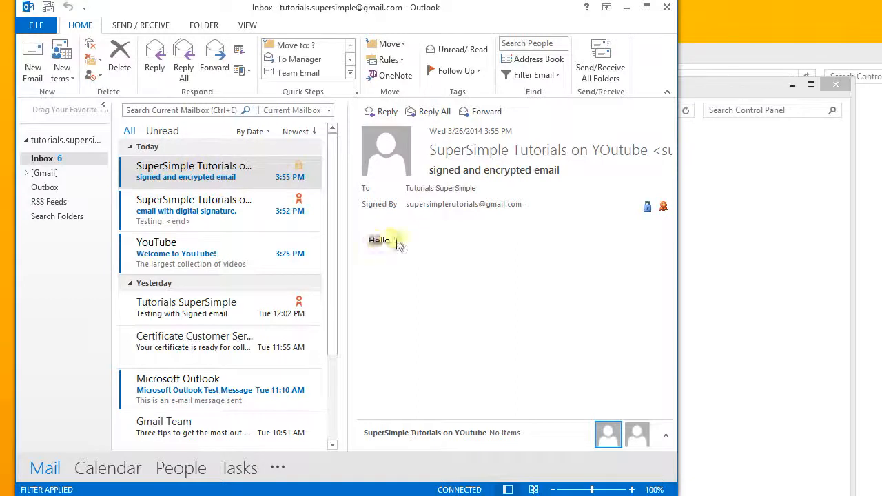
left_click(423, 241)
left_click_drag(370, 241, 408, 244)
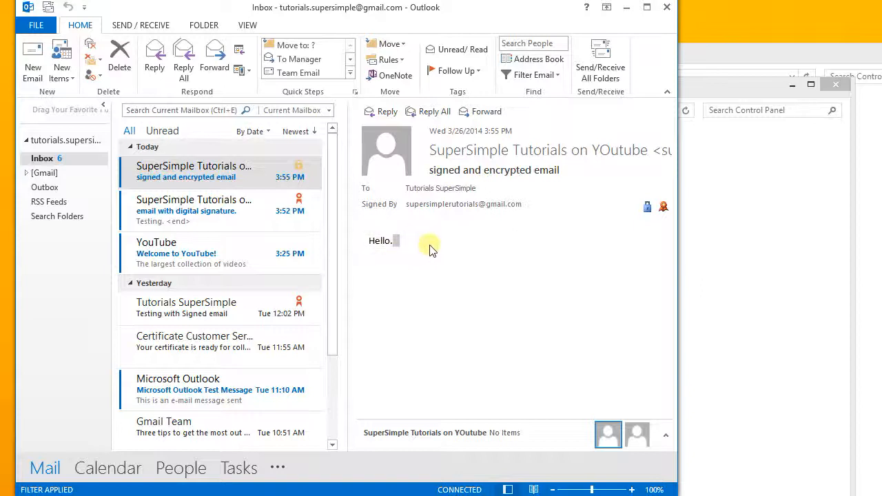
left_click(389, 241)
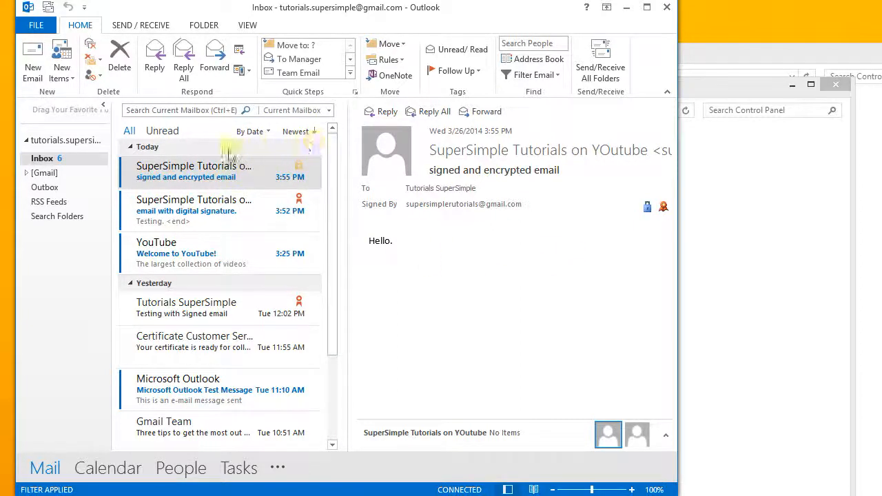
Try to send a signed and encrypted message with the subject "Encrypted." to the other account's unsaved address, and discard the draft
left_click(30, 72)
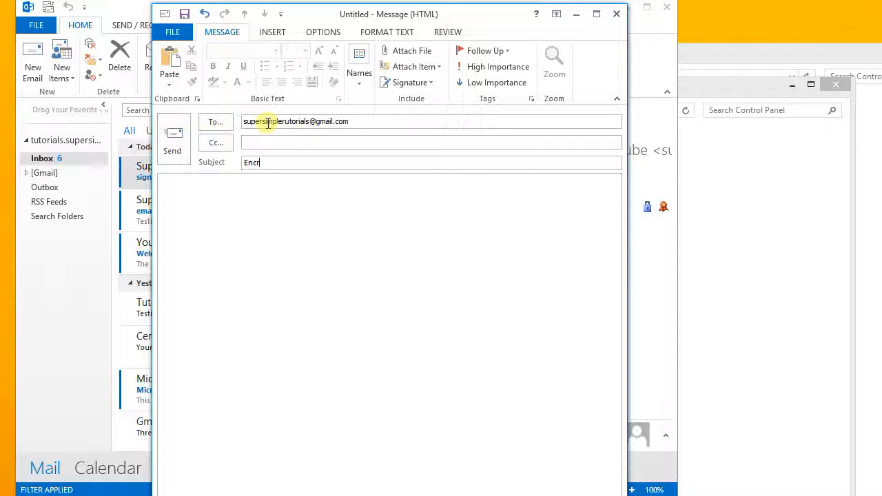
type("ed.")
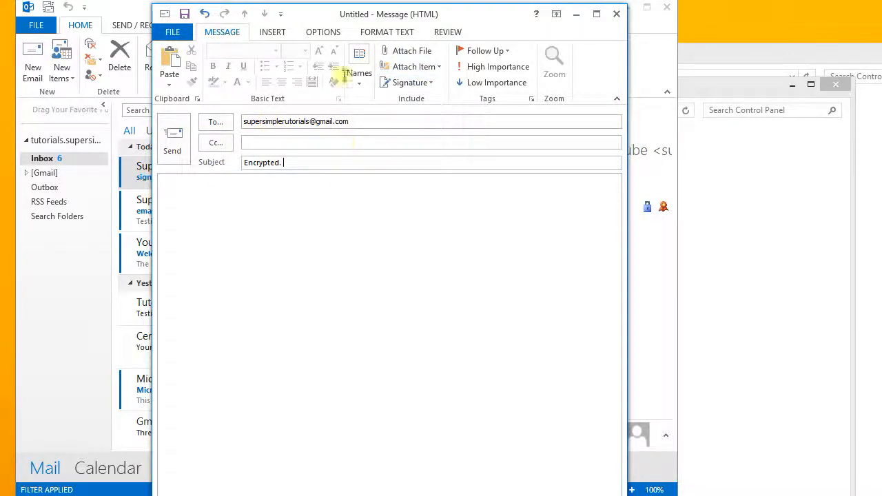
left_click(329, 32)
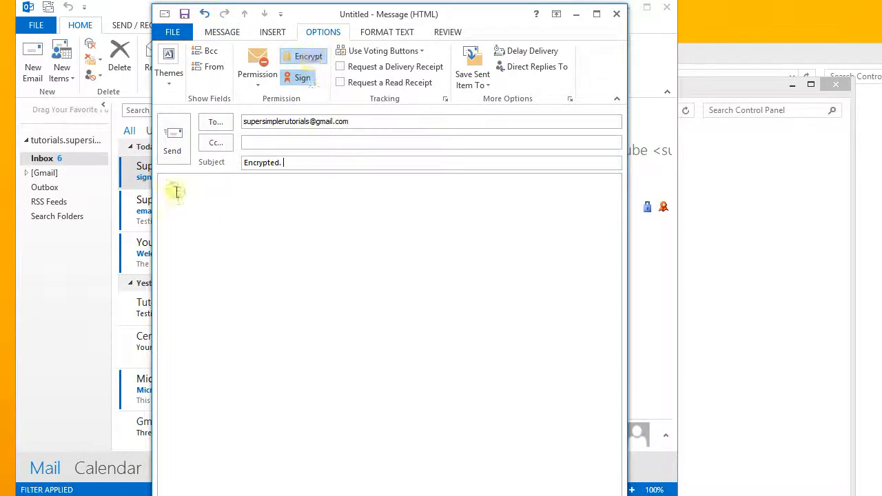
left_click(169, 150)
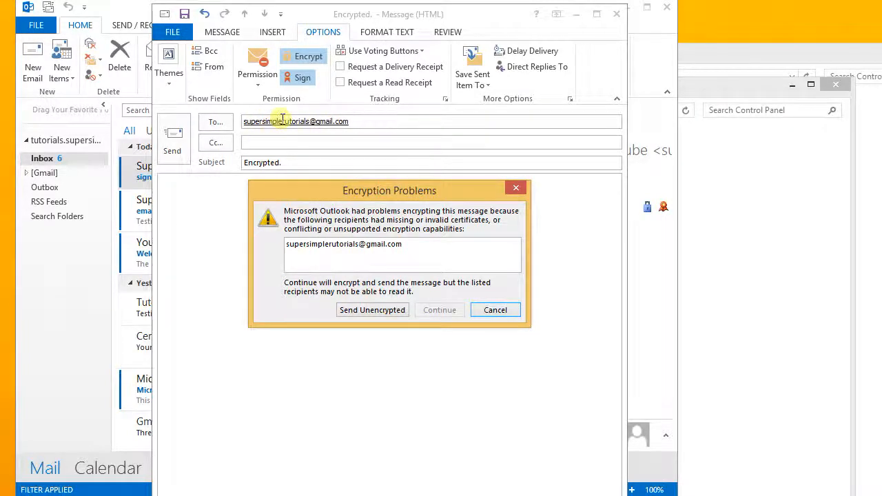
left_click(491, 309)
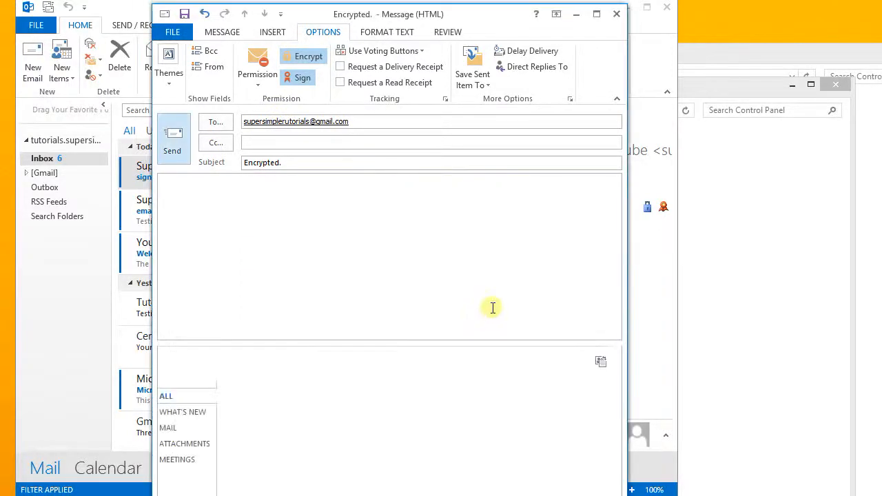
left_click(616, 13)
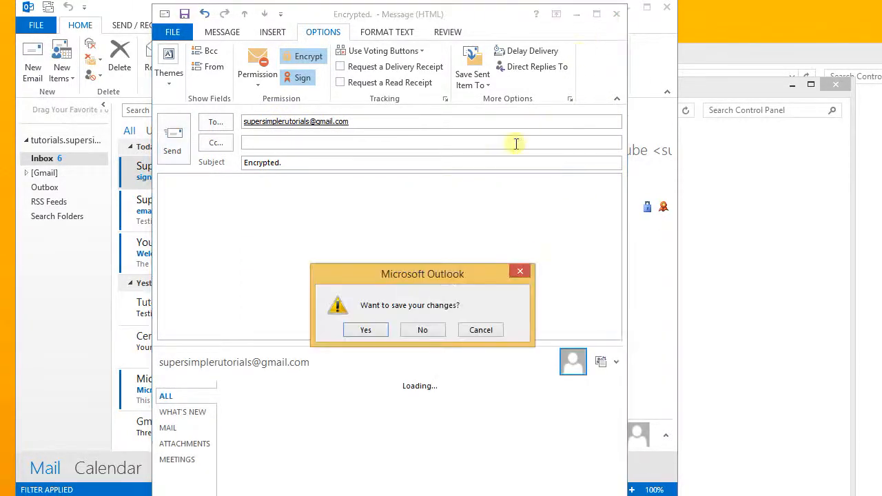
left_click(438, 330)
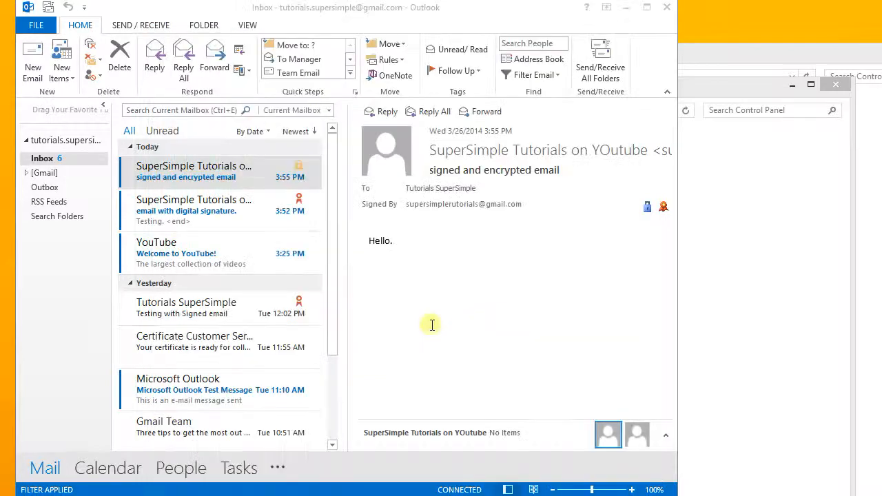
Save the sender of the signed inbox message "email with digital signature." as an Outlook contact
left_click(221, 210)
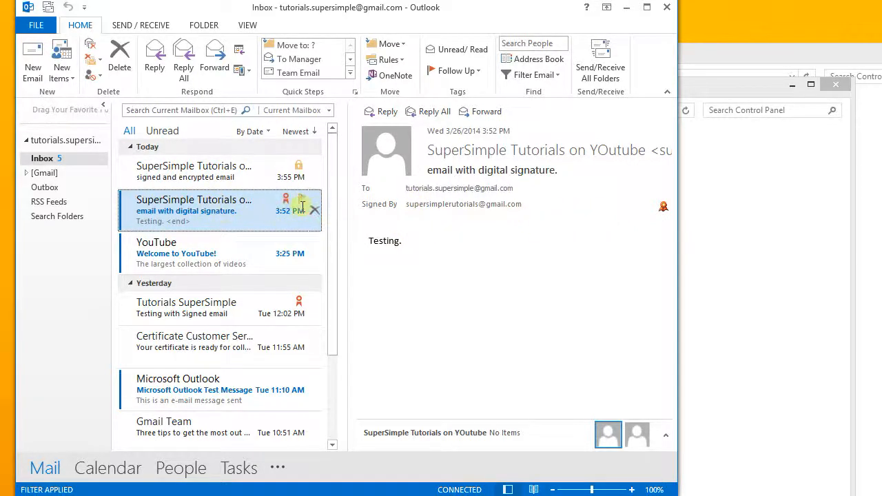
left_click(495, 150)
right_click(495, 151)
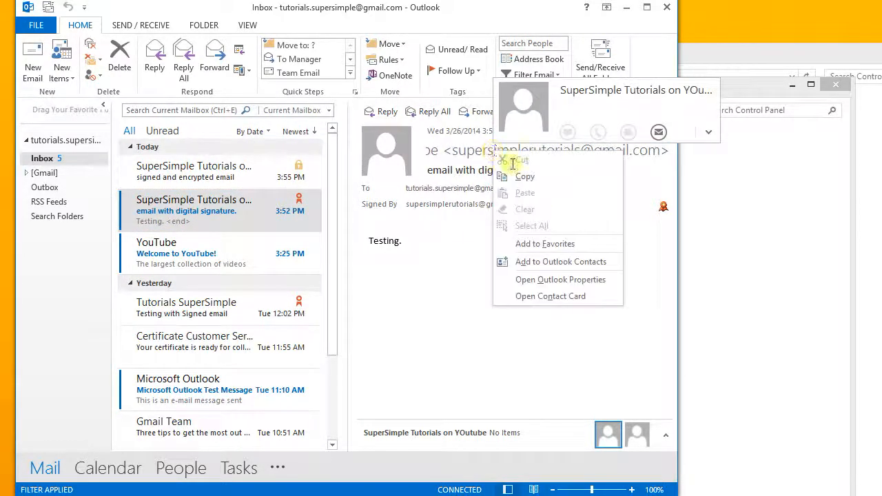
left_click(542, 261)
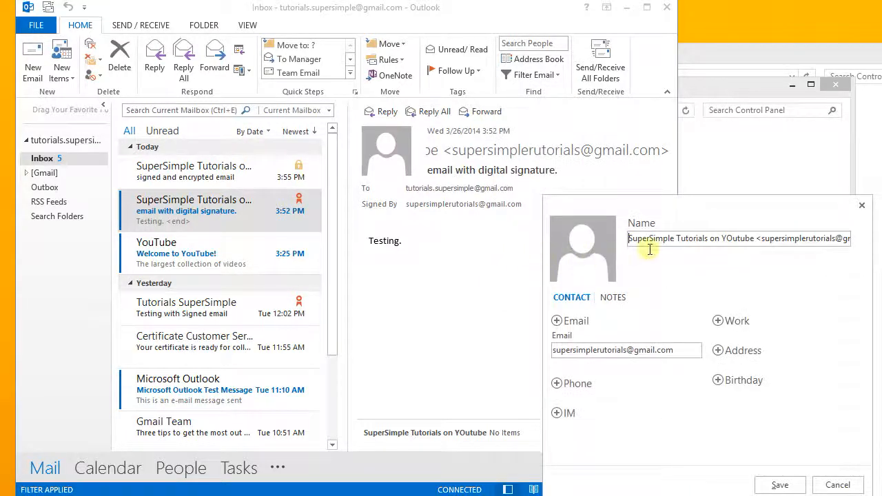
left_click_drag(721, 206, 404, 141)
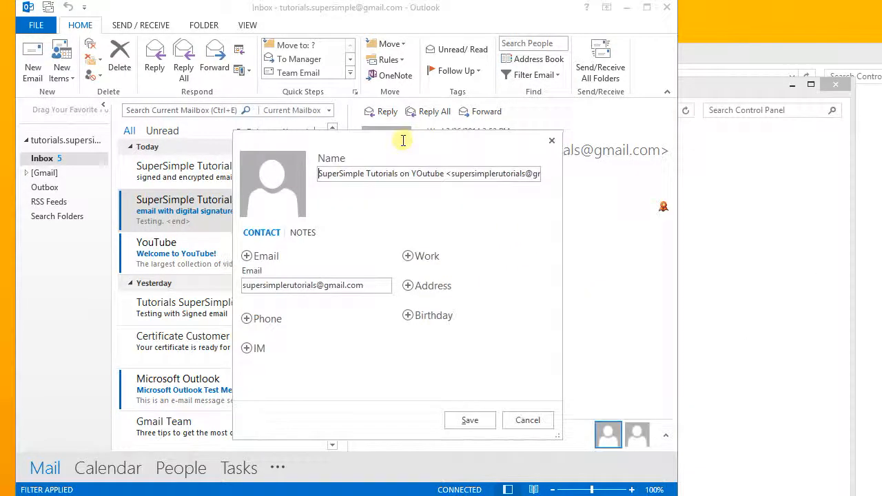
left_click(469, 419)
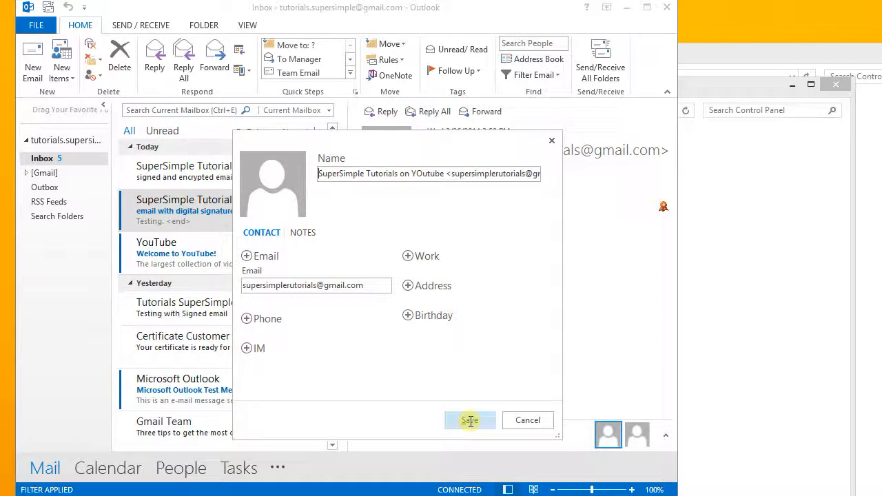
left_click(552, 140)
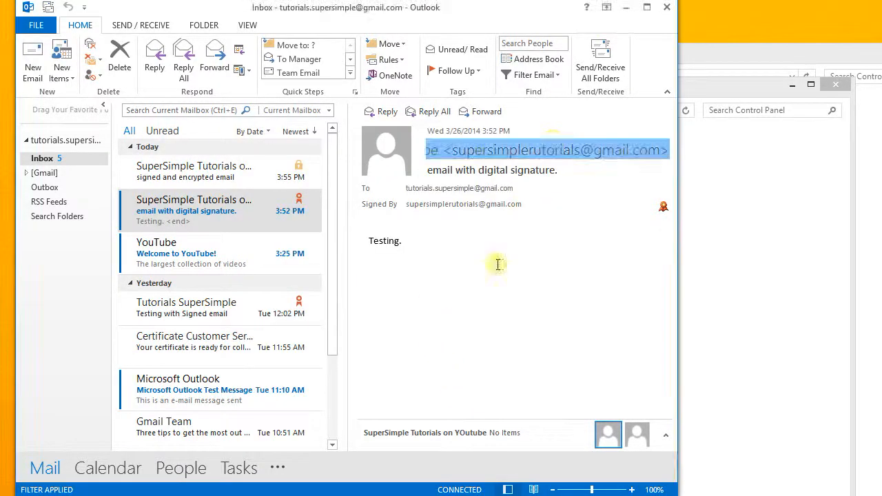
Examine the certificates stored with the new SuperSimple Tutorials contact and close the contact
left_click(106, 470)
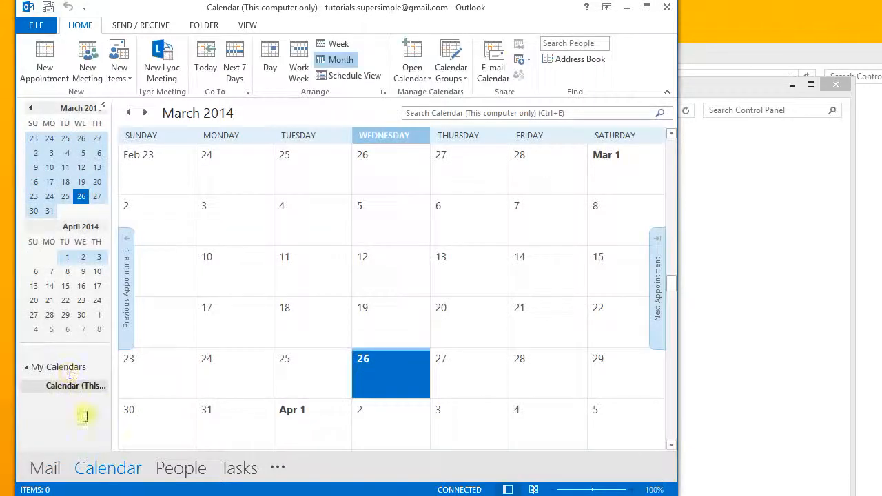
left_click(183, 468)
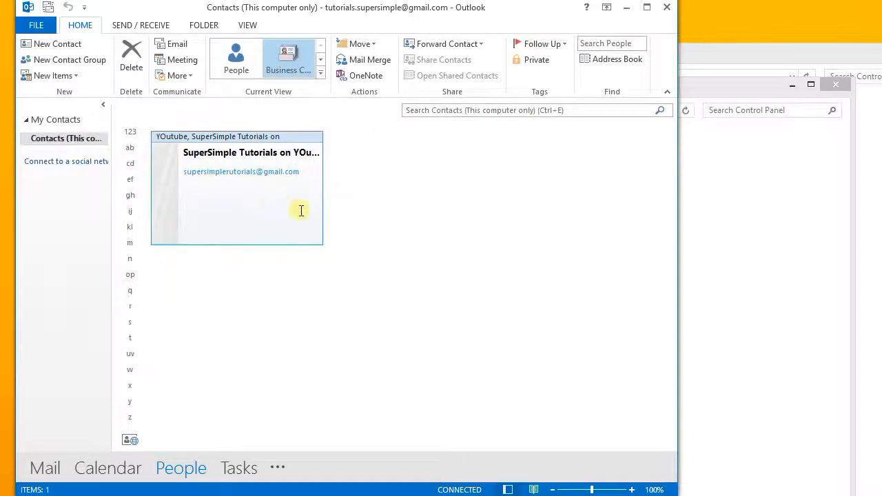
double_click(259, 197)
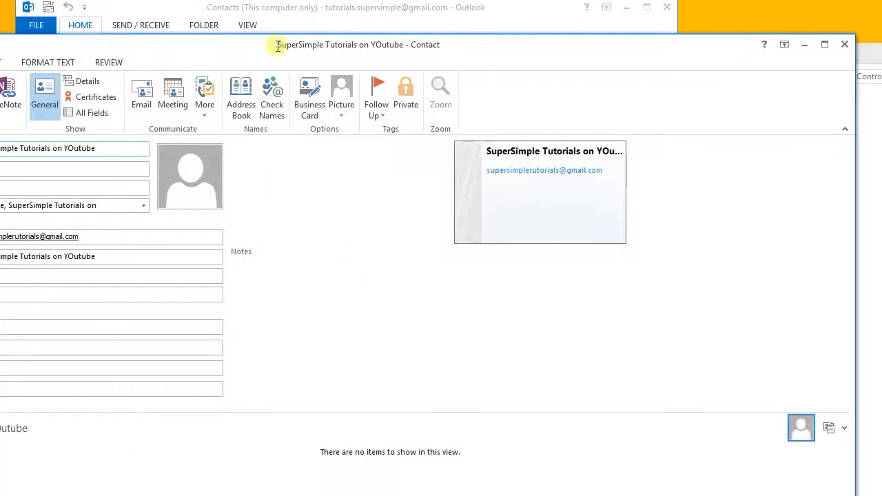
left_click_drag(252, 39, 397, 36)
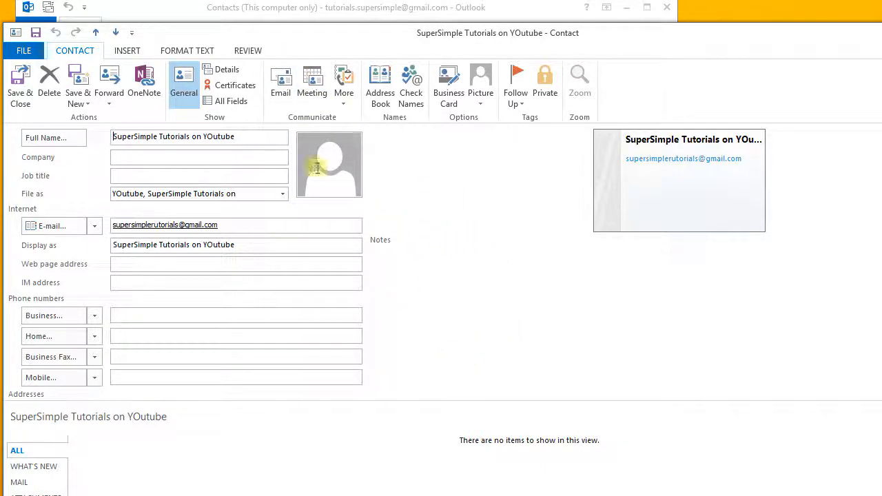
left_click(233, 85)
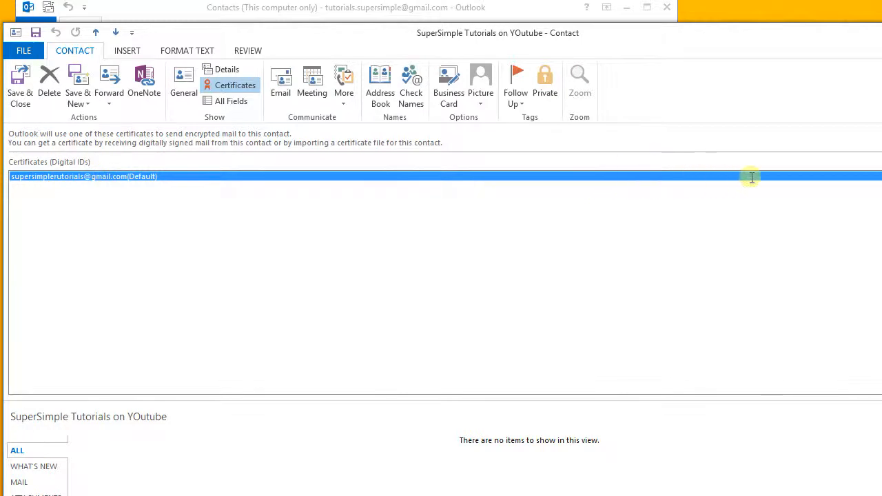
left_click_drag(766, 37, 698, 36)
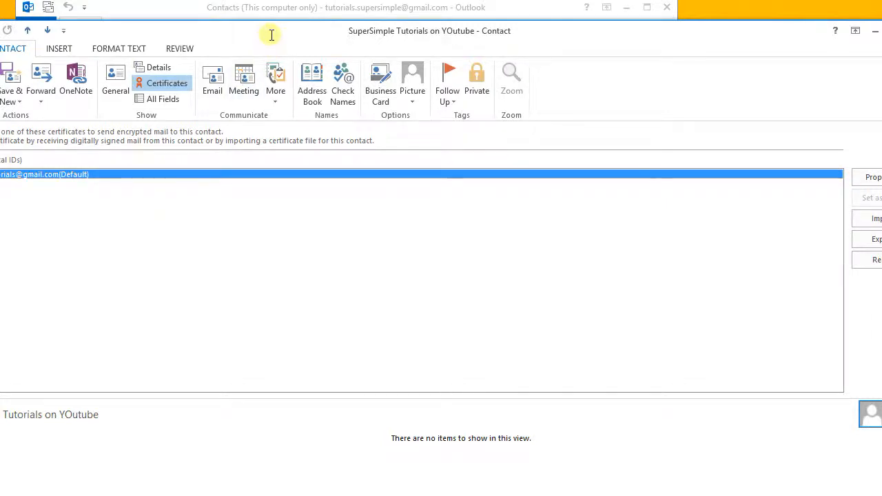
left_click_drag(271, 36, 330, 34)
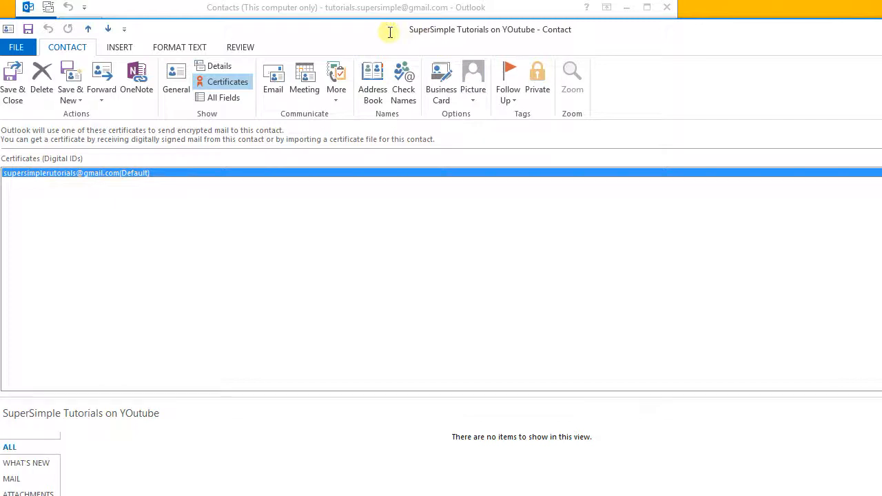
left_click_drag(391, 32, 415, 48)
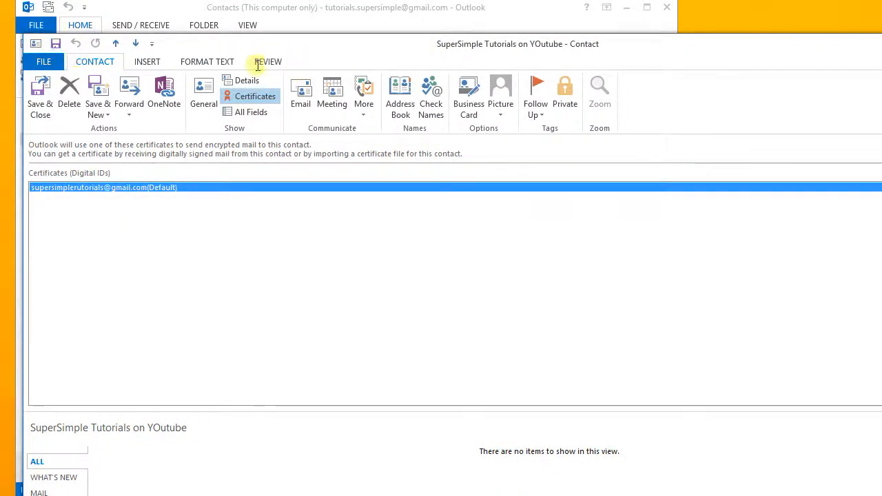
left_click(43, 61)
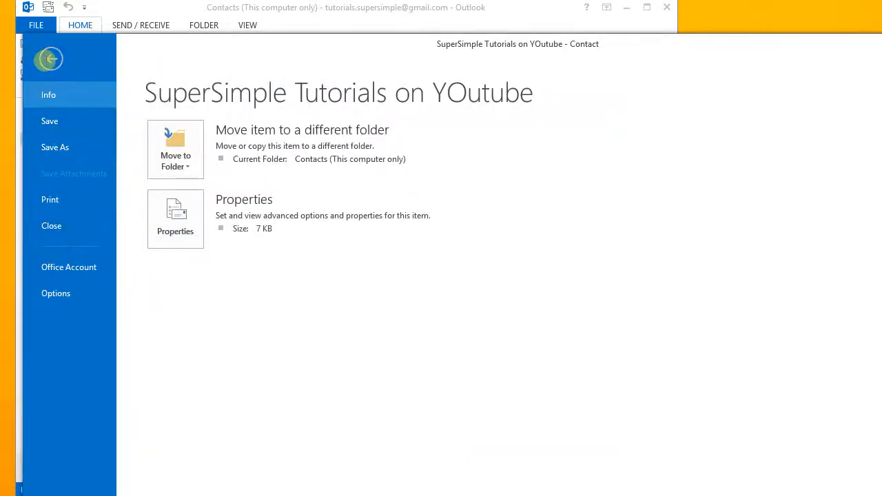
left_click(49, 58)
left_click_drag(849, 49, 477, 96)
left_click(632, 95)
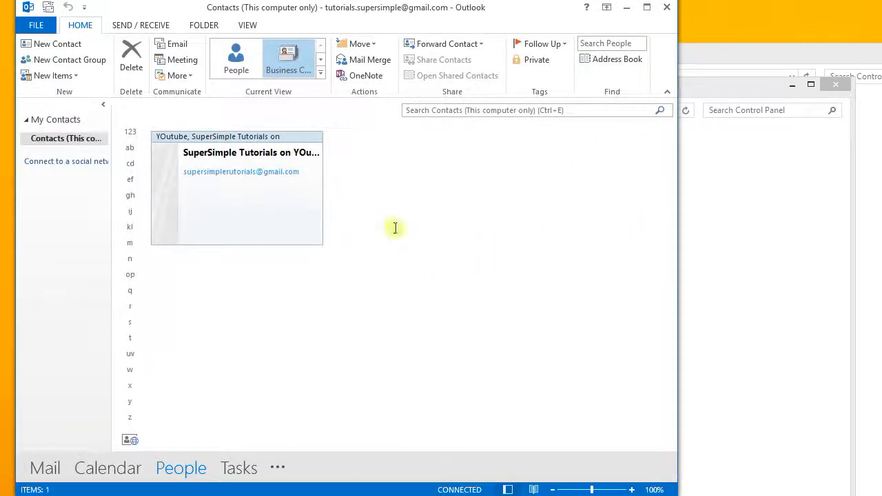
Start a new mail message to the SuperSimple Tutorials contact with the subject "Encrypted and signed email"
left_click(38, 468)
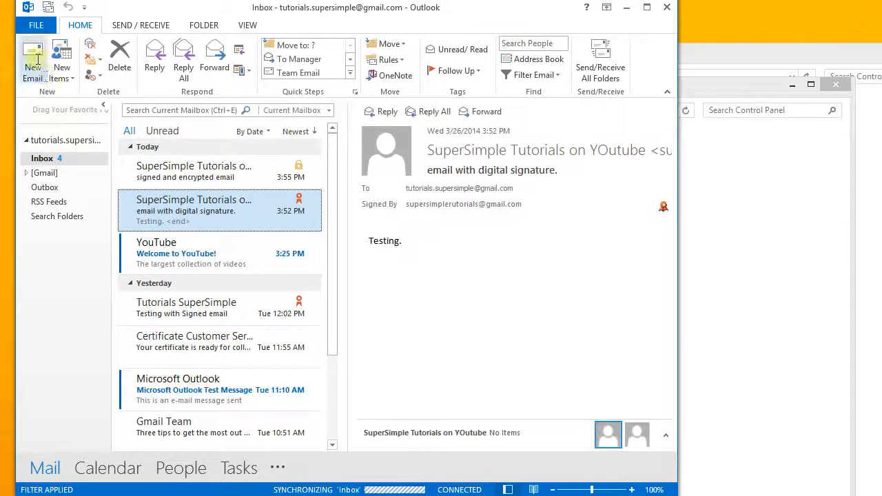
left_click(31, 71)
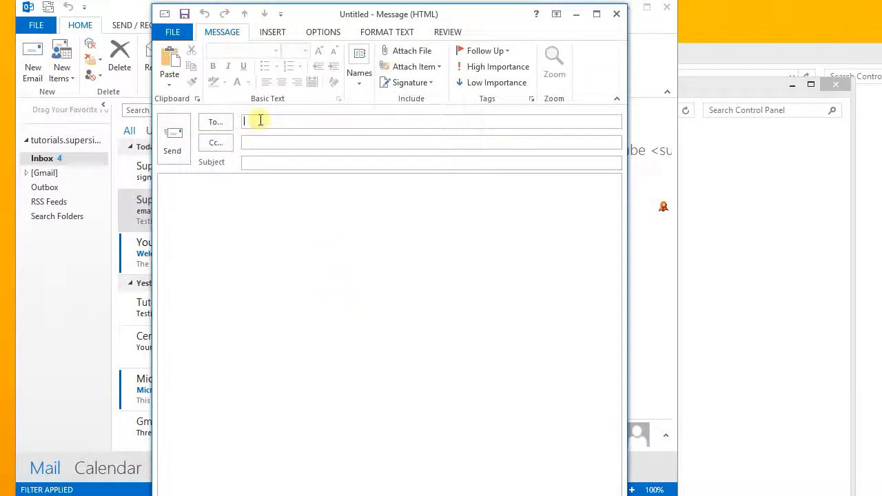
type("s")
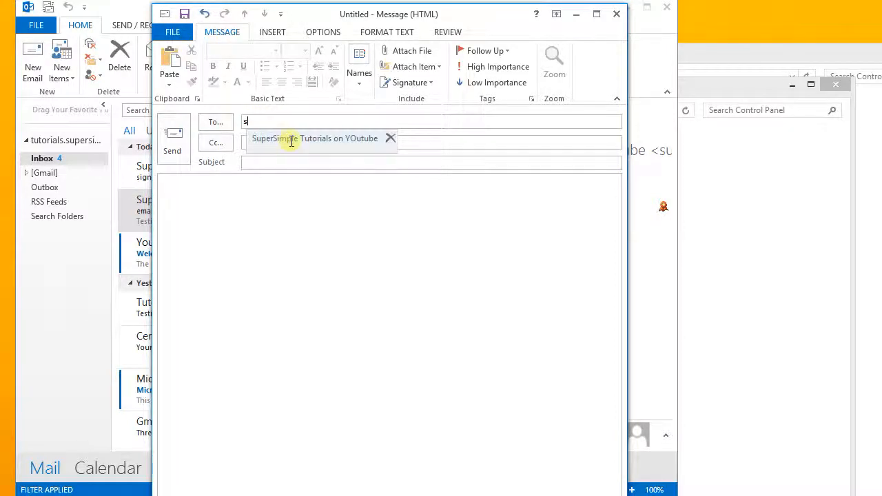
left_click(292, 141)
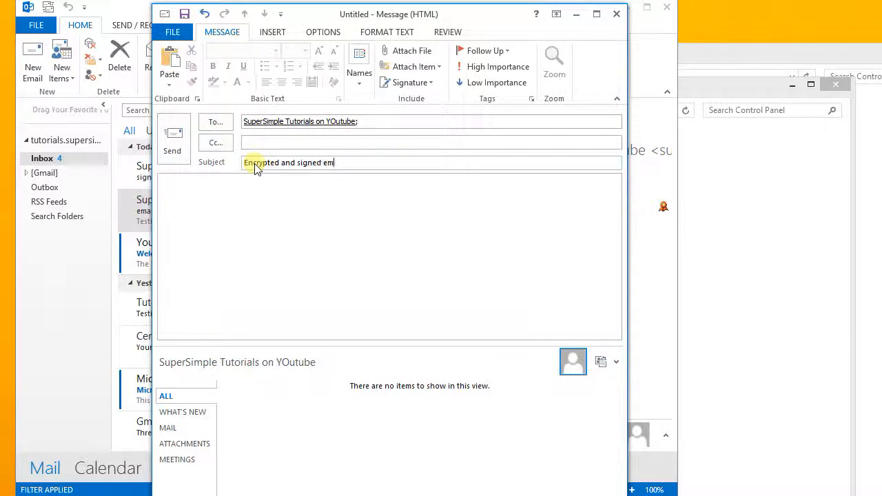
key("Tab")
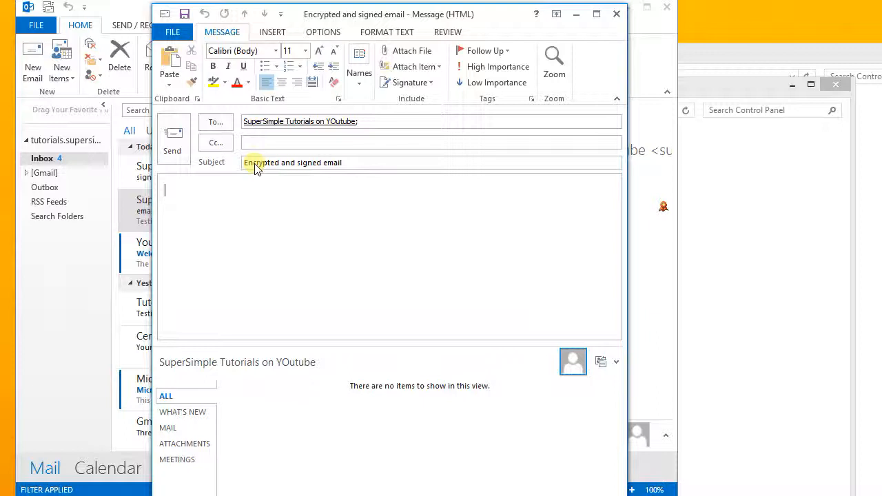
Write the body lines "Lsfjkd", "Sdkfjs" and "My work." and send the message
type("lsfjkd")
key("Return")
type("s")
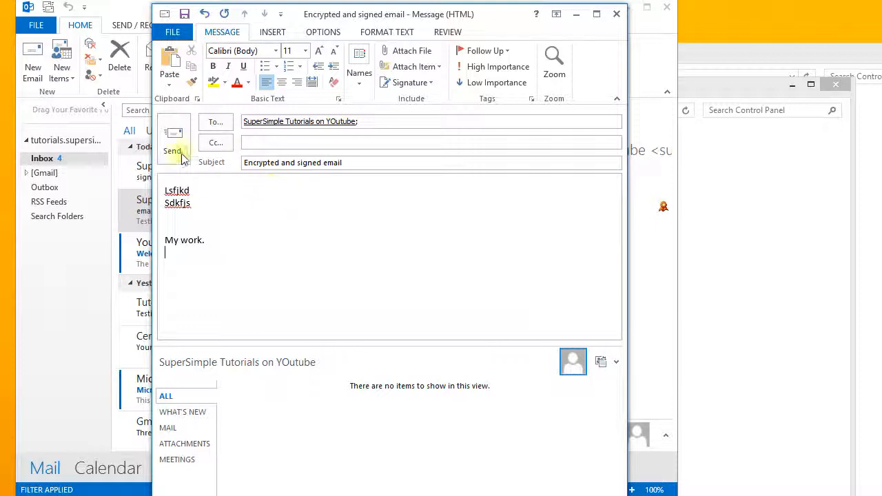
left_click(163, 139)
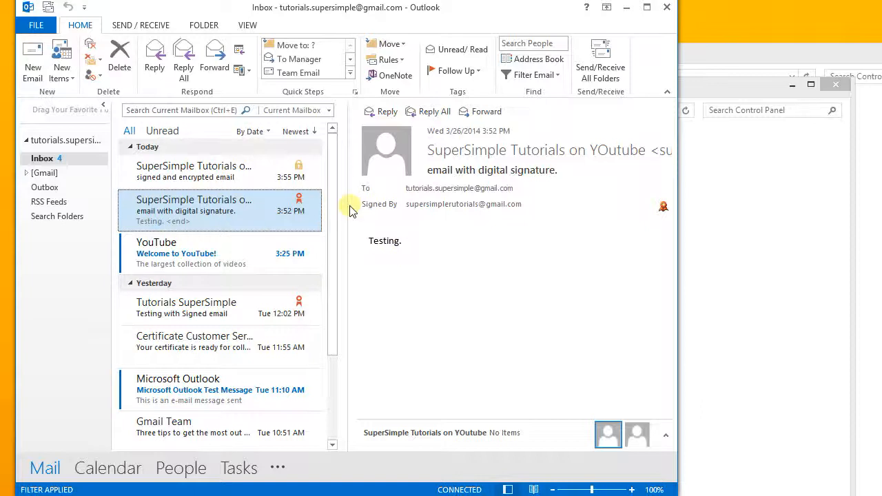
Check the sent mail folder for the security marking of the message just sent, and return to the inbox
left_click(27, 173)
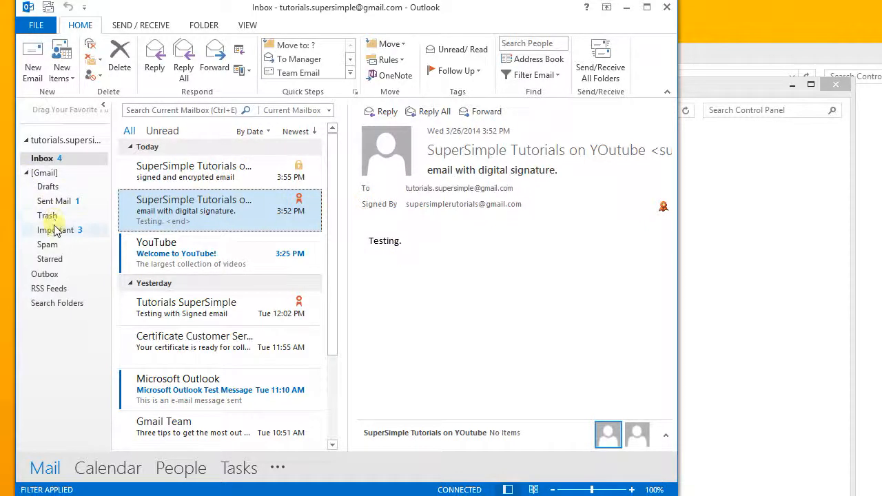
left_click(54, 204)
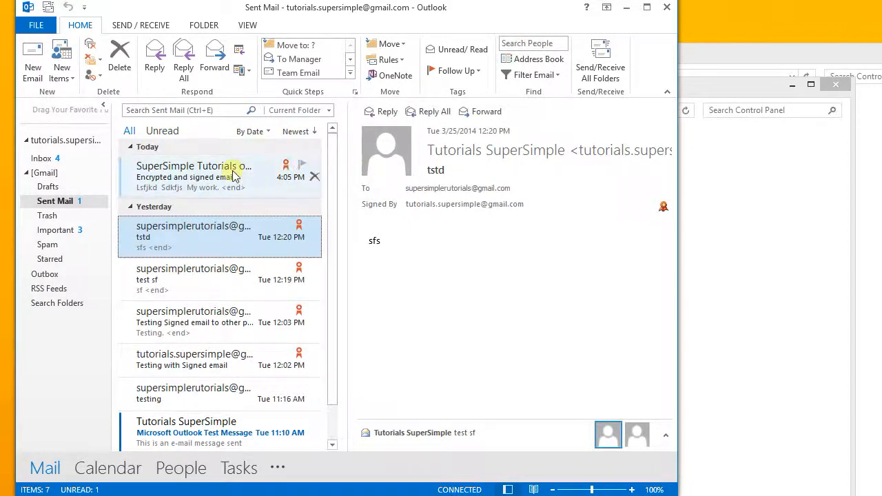
left_click(43, 160)
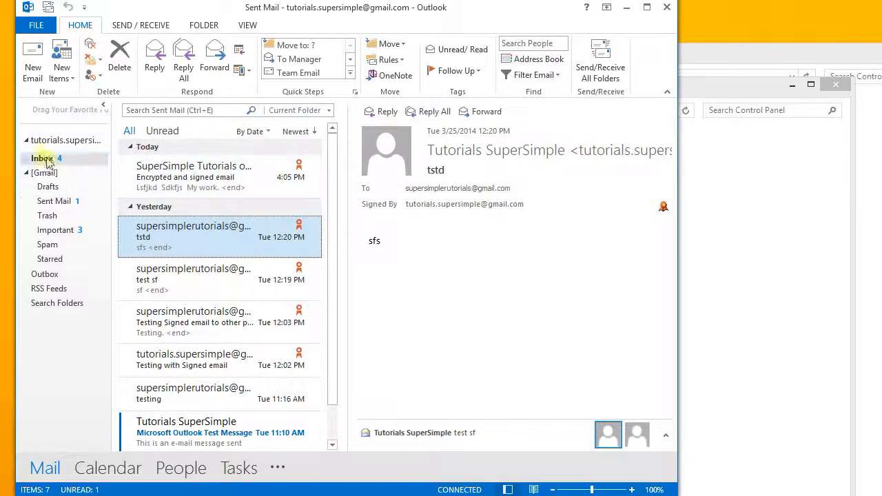
Compose a new message to the SuperSimple Tutorials contact with the subject "signed and encrypted" and body lines "Testing" and "My secret."
left_click(33, 69)
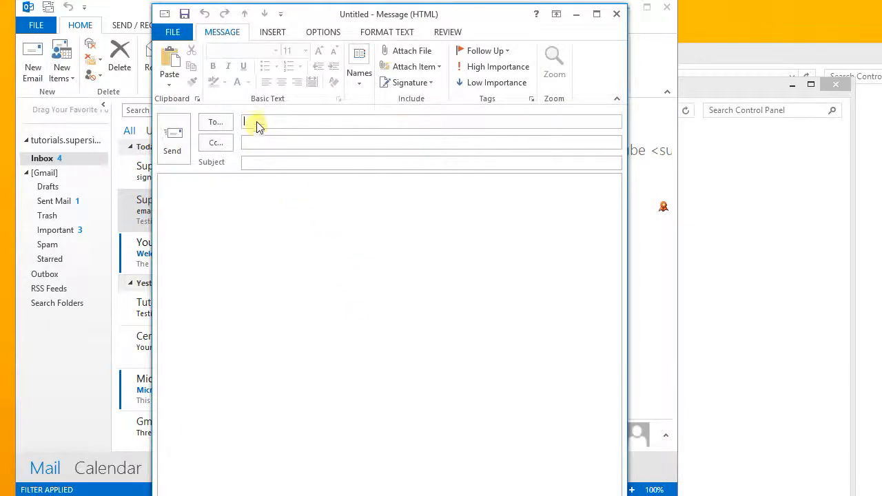
type("s")
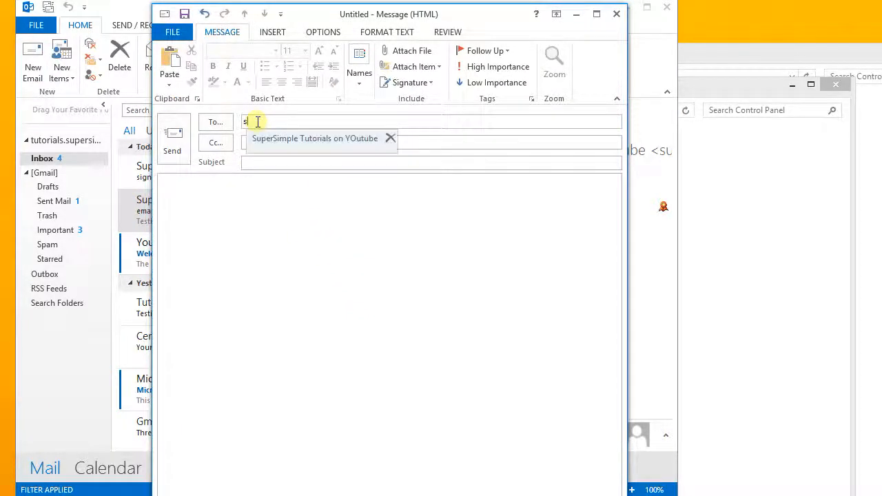
left_click(275, 141)
left_click(261, 160)
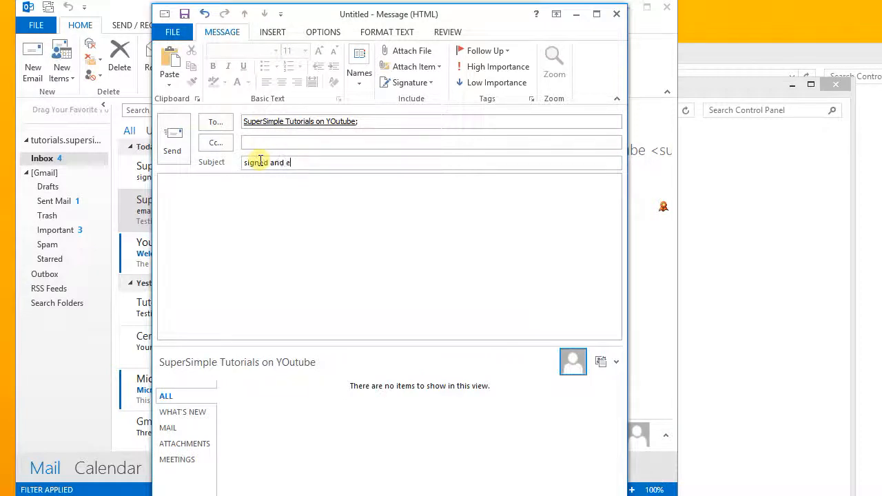
type("signed and encrypted")
key("Tab")
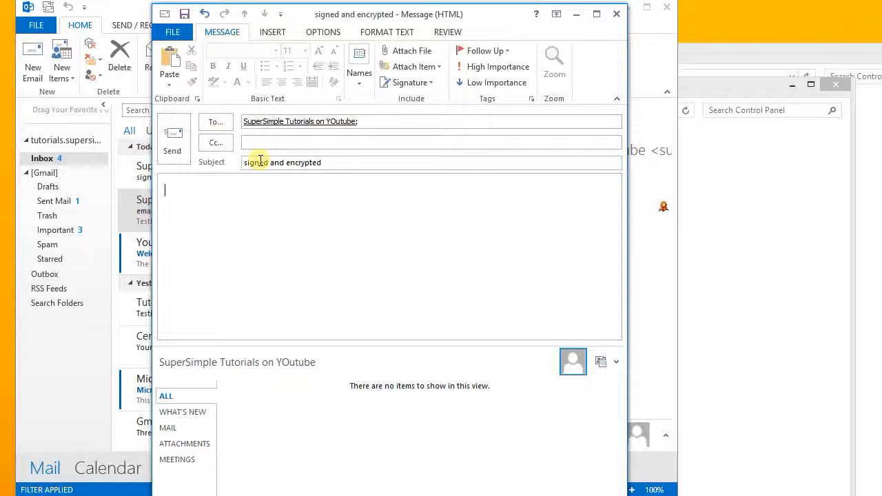
type("testing")
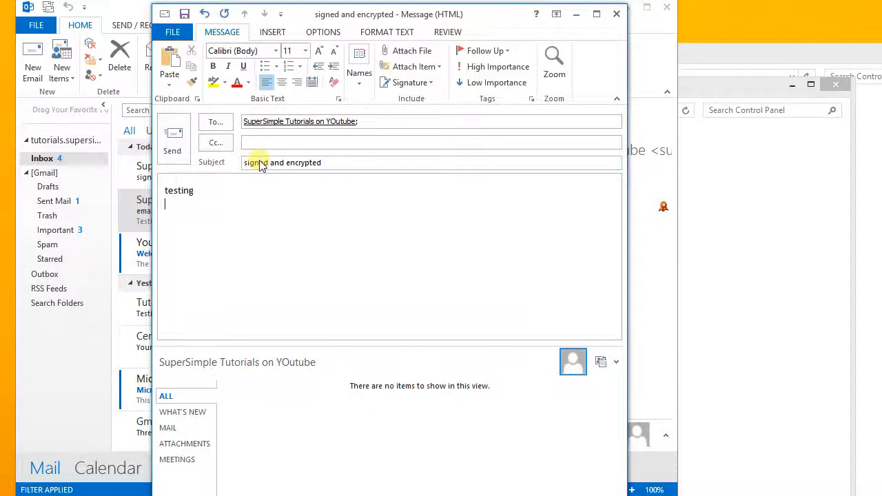
type("m")
Turn on encryption alongside the signature for the "signed and encrypted" message and send it
left_click(323, 32)
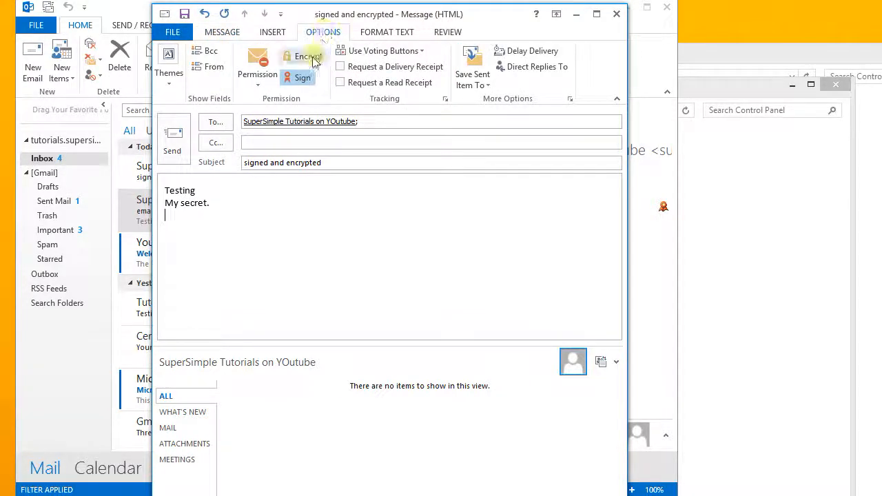
left_click(312, 60)
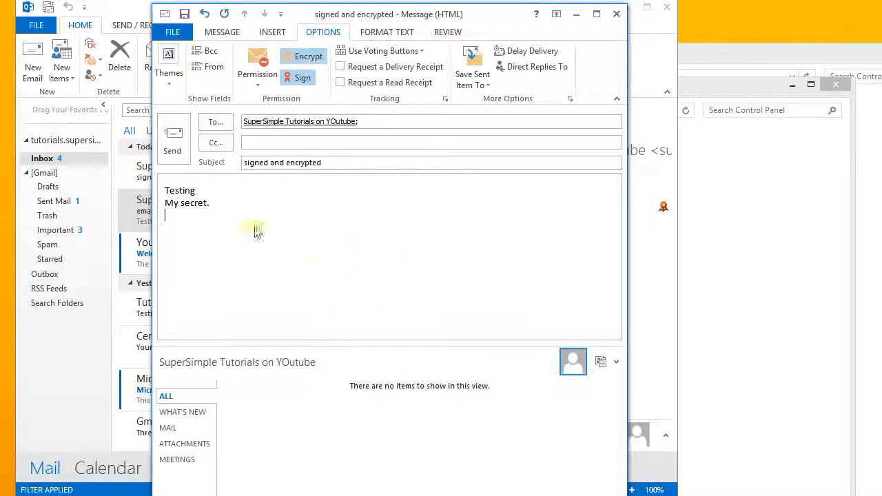
left_click(178, 147)
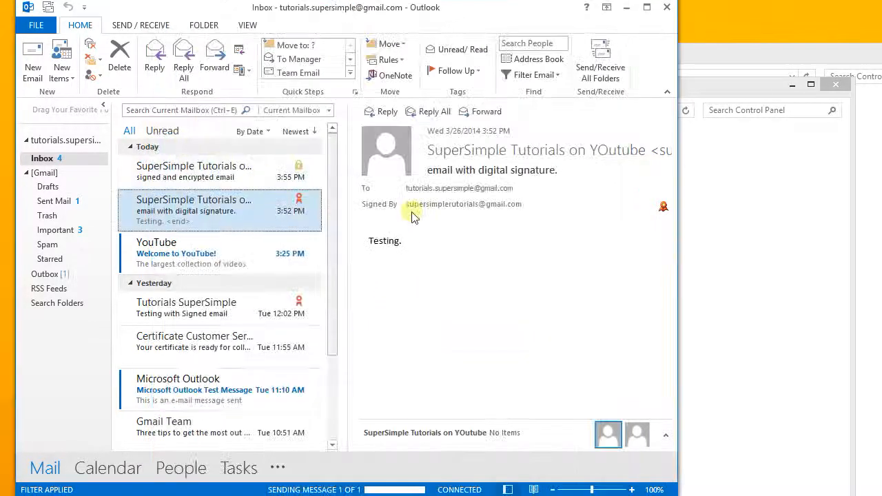
Examine the sent "signed and encrypted" message, including its body text and its encryption and signature marks
left_click(41, 158)
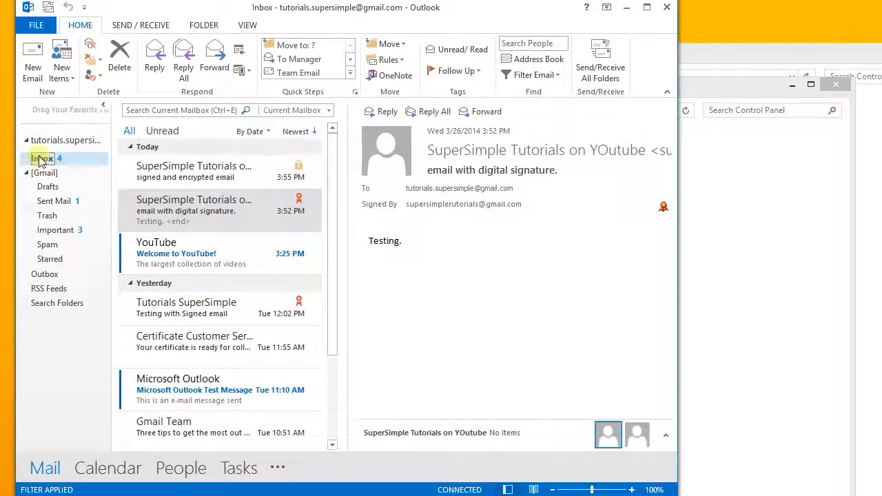
left_click(59, 201)
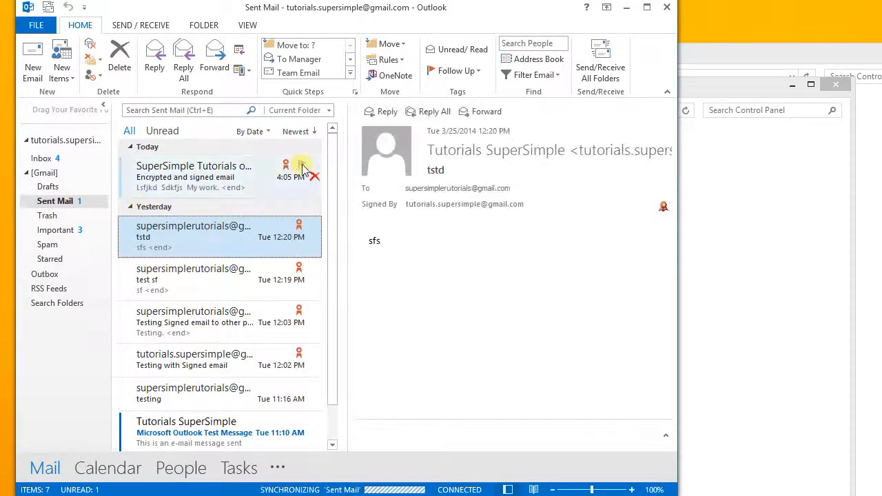
left_click(227, 174)
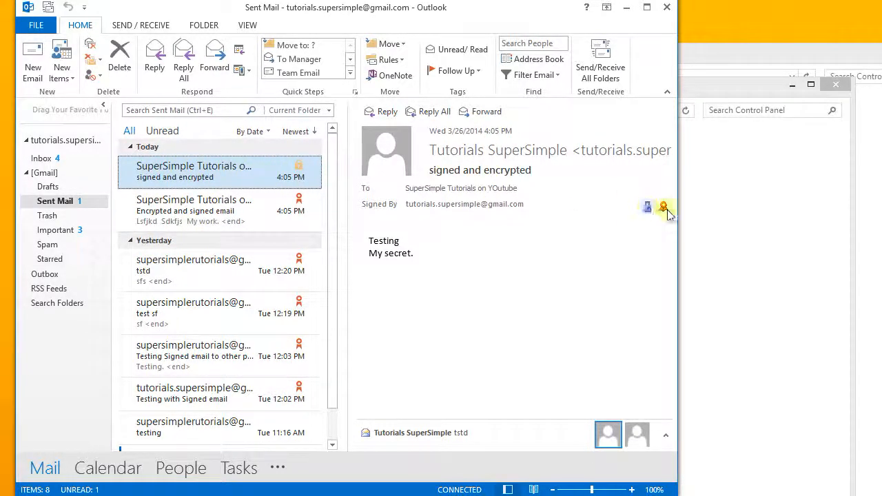
left_click_drag(385, 255, 438, 259)
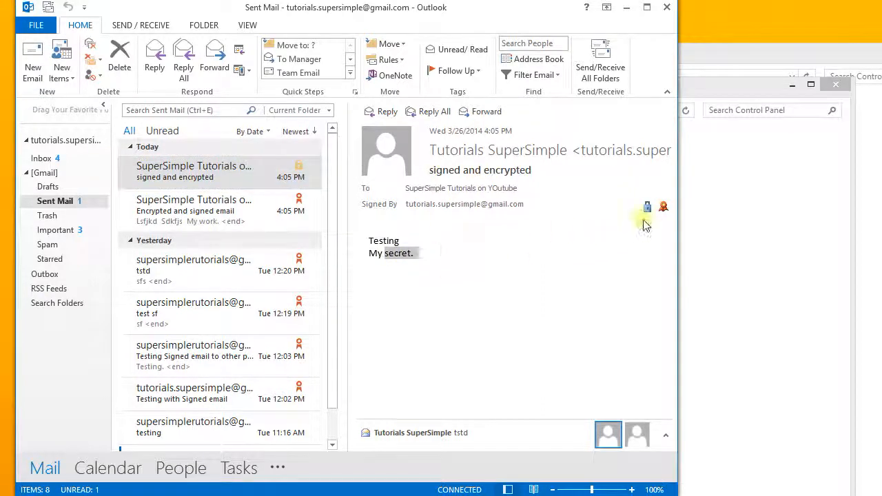
left_click(660, 209)
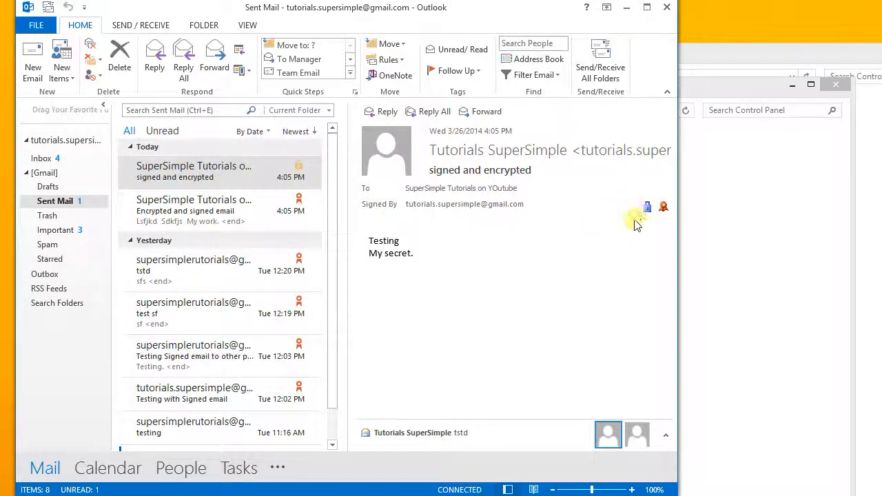
left_click_drag(416, 256, 365, 245)
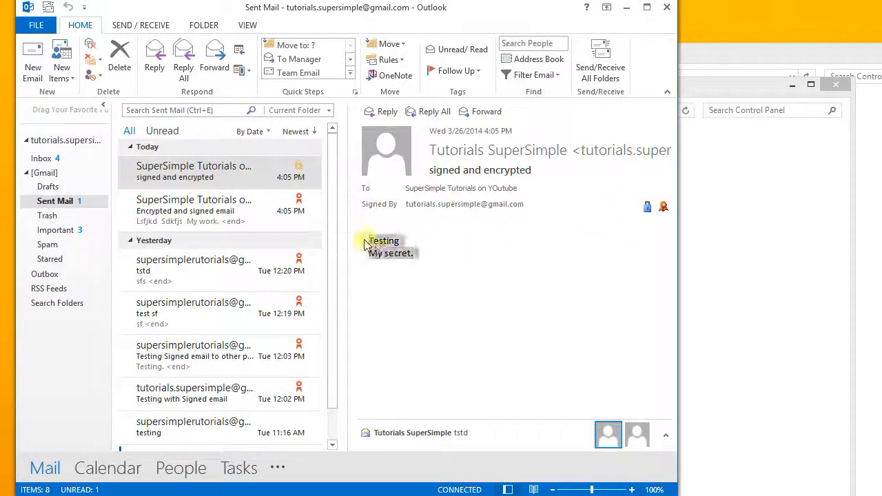
left_click(433, 255)
left_click_drag(426, 258, 368, 239)
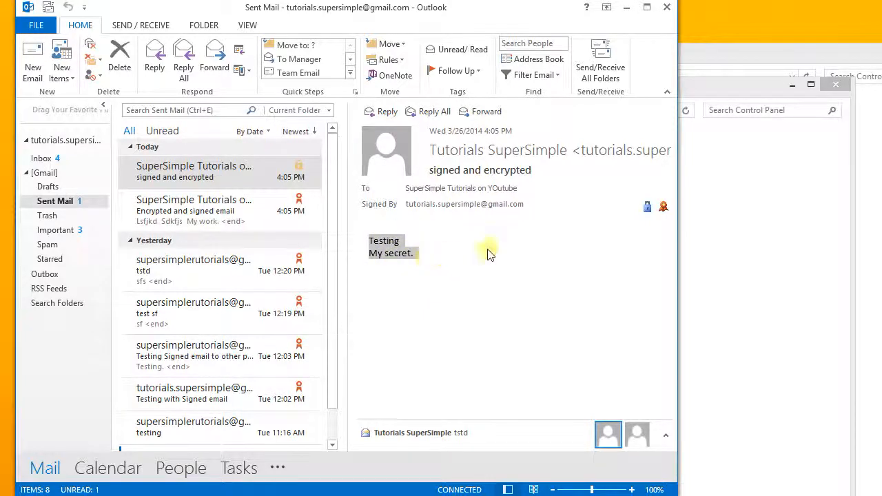
Restart Outlook with the SuperSimple Tutorial profile
left_click(668, 8)
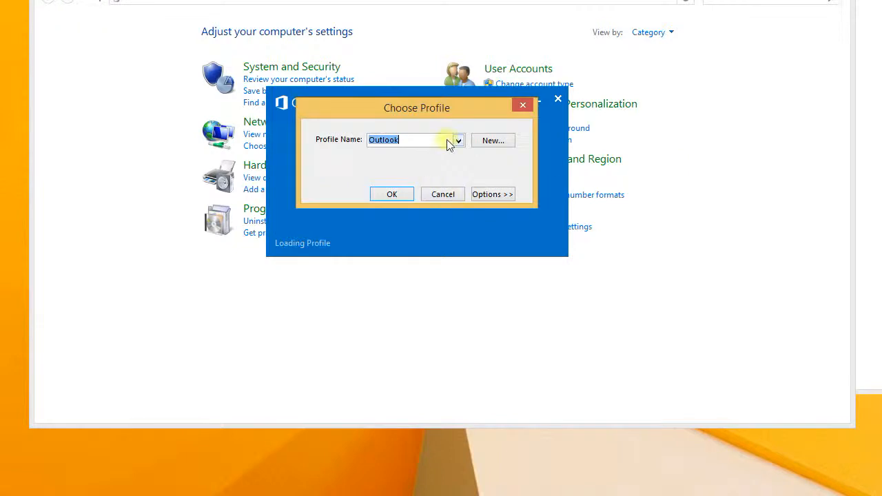
left_click(459, 140)
left_click(415, 162)
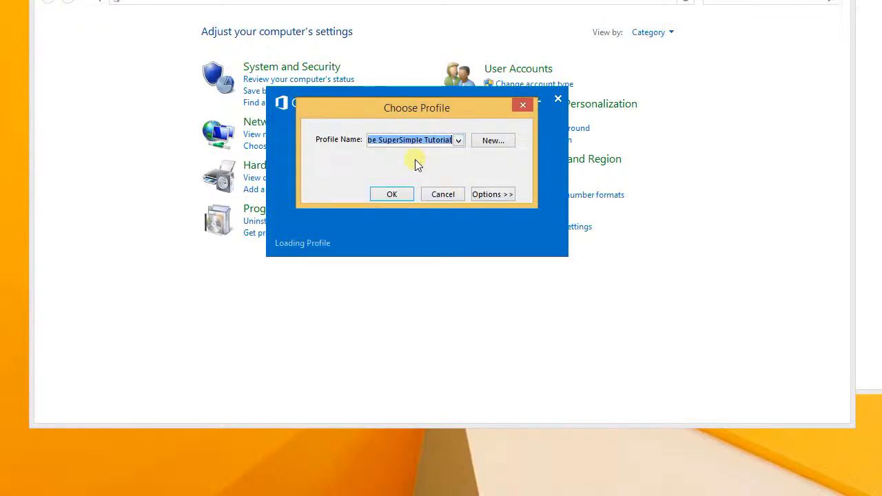
left_click(391, 196)
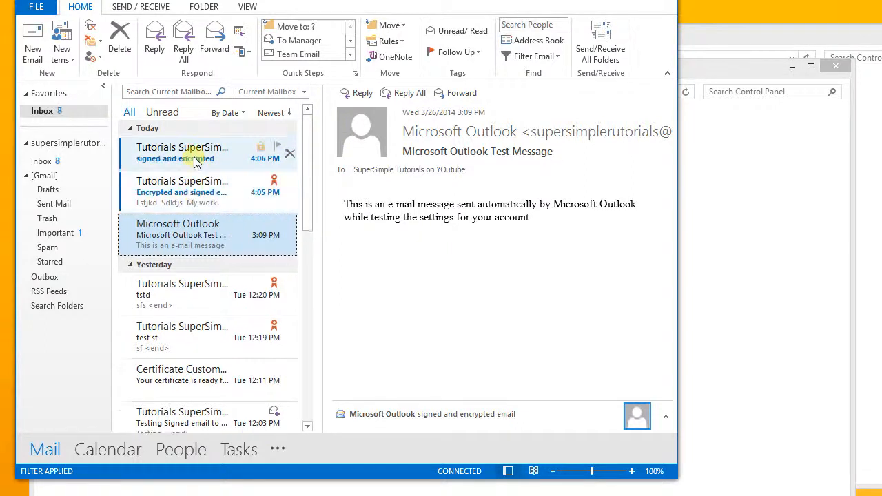
Read the received "signed and encrypted" message in the inbox, widening the message list and the Outlook window
left_click(207, 152)
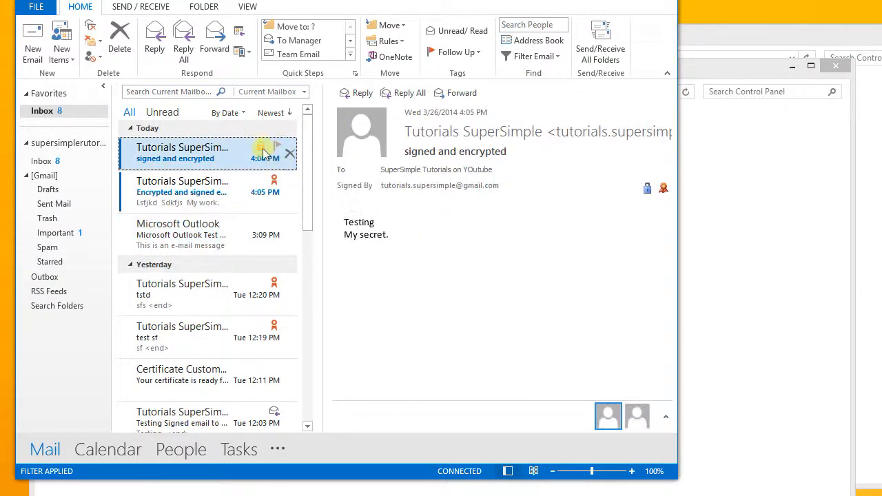
left_click_drag(323, 180, 507, 199)
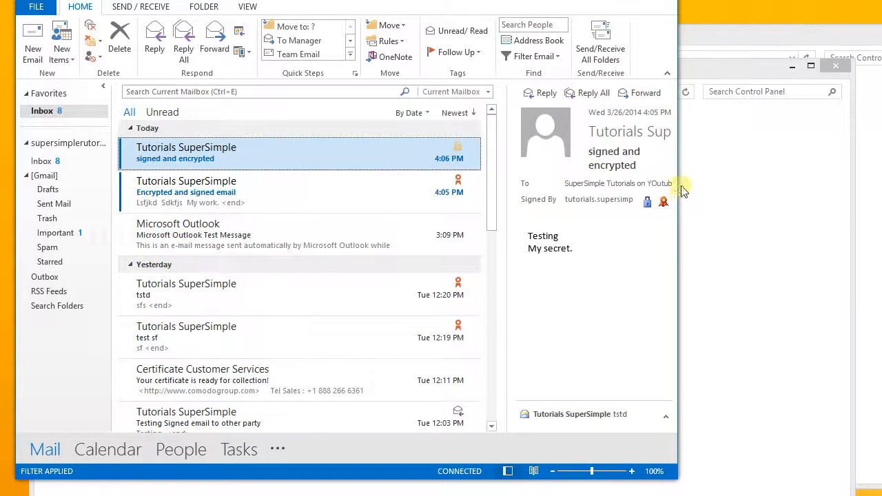
left_click_drag(805, 198, 816, 200)
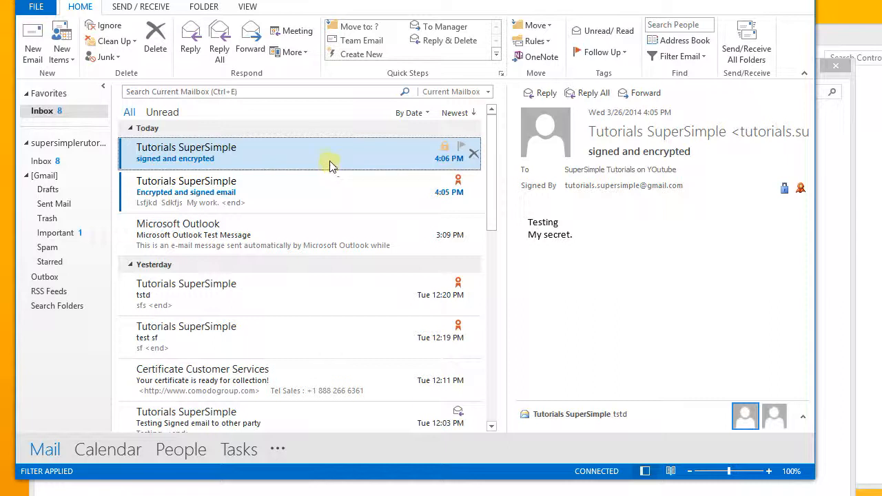
left_click_drag(657, 2, 655, 23)
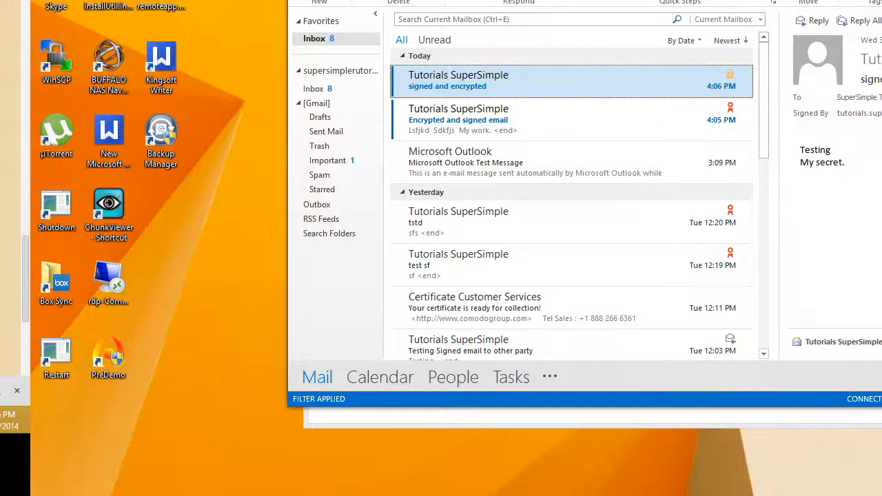
left_click(196, 495)
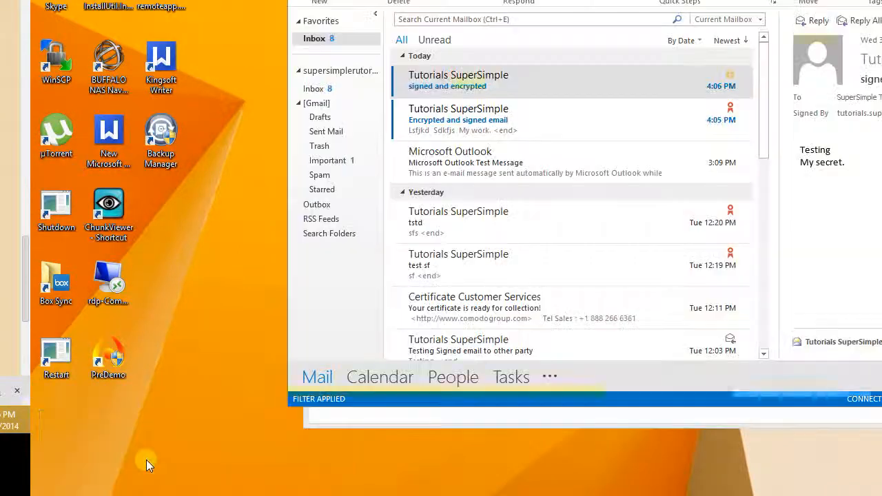
left_click(789, 391)
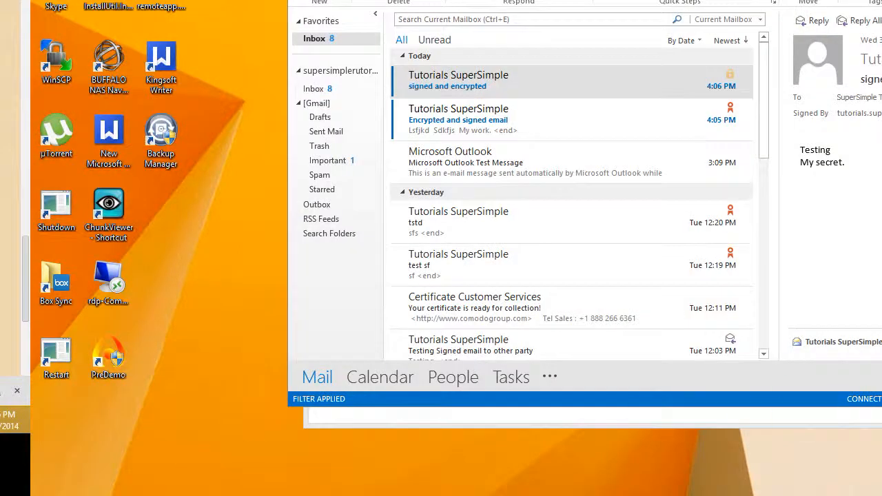
mouse_move(195, 495)
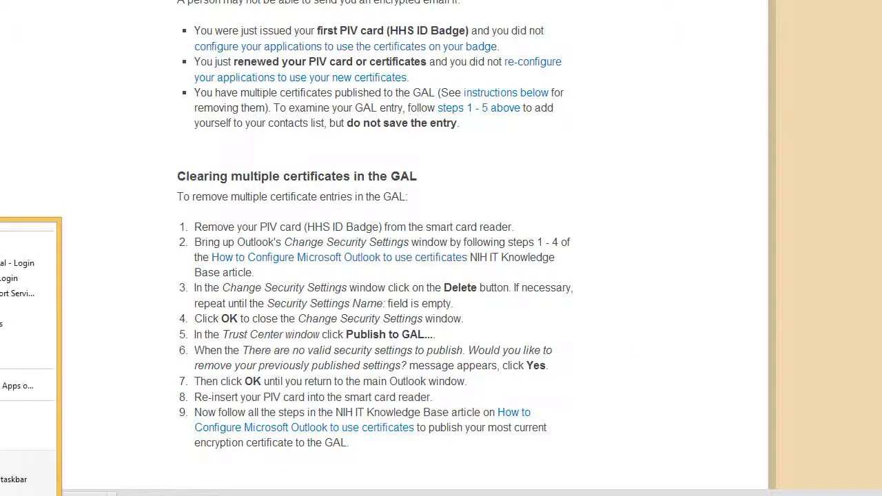
Switch to Chrome and open the Gmail sign-in page in a new incognito window
left_click(742, 58)
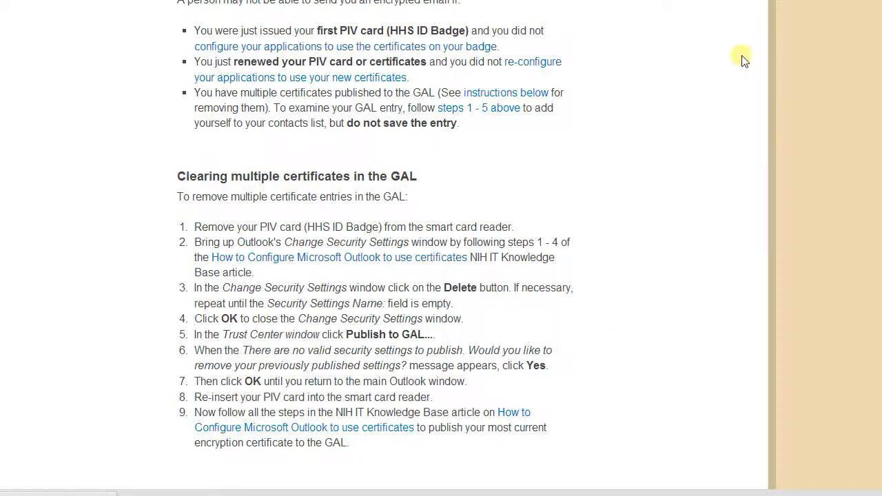
key("alt+f")
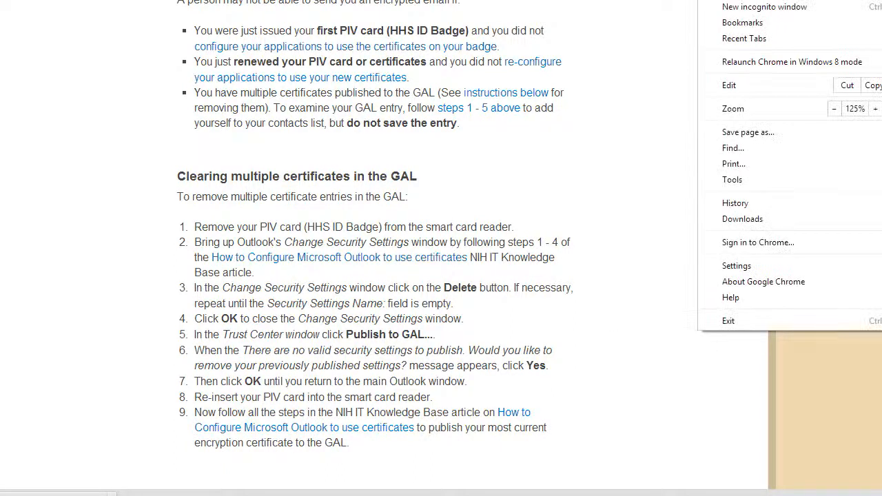
left_click(779, 12)
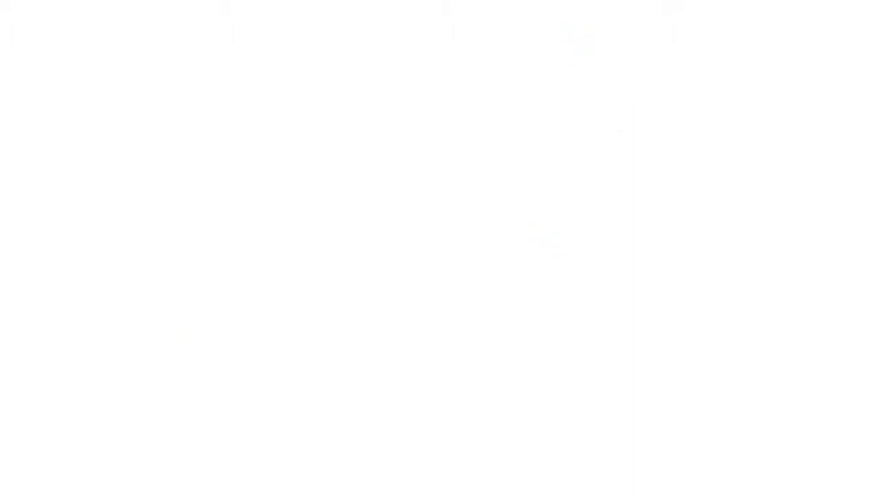
type("gmail")
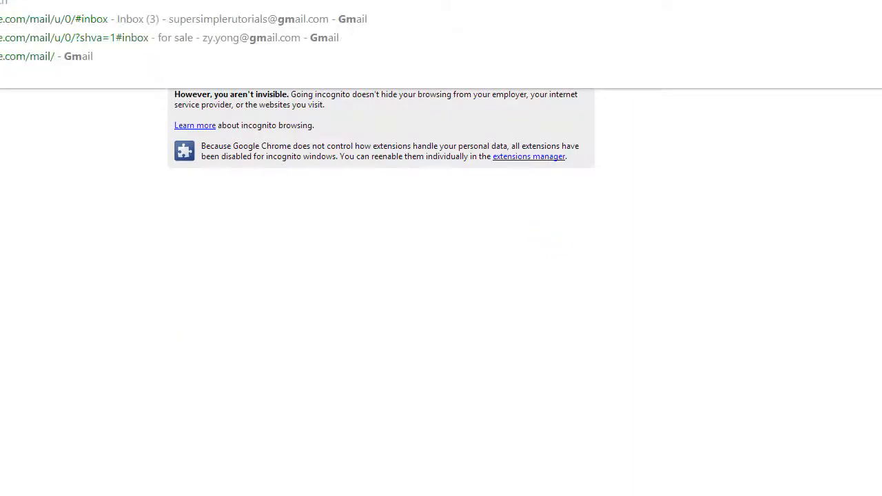
key("Return")
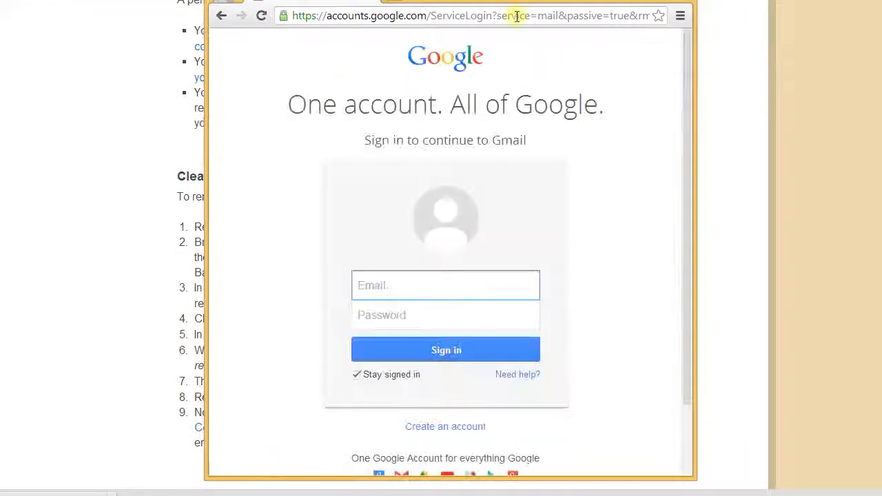
Sign in to Gmail with the recipient account's e-mail address and password, and continue without creating a Google+ profile
type("su")
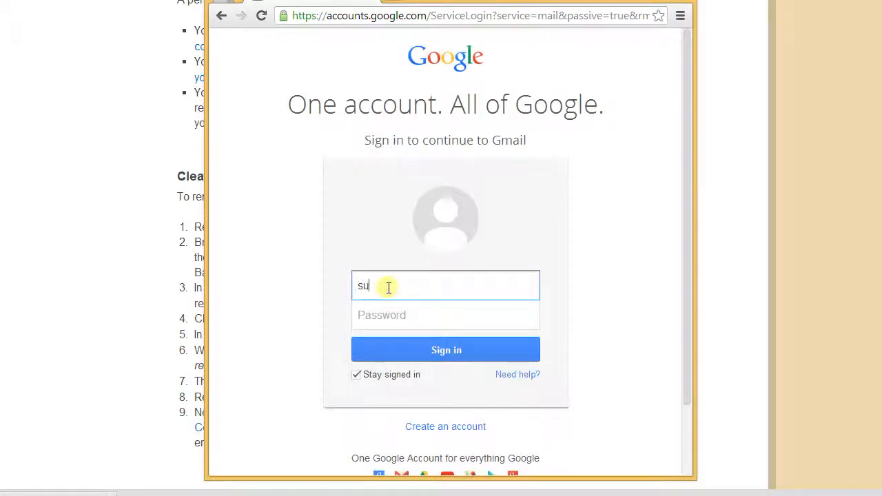
type("pers")
key("BackSpace")
key("BackSpace")
key("BackSpace")
key("BackSpace")
key("BackSpace")
key("BackSpace")
type("tu")
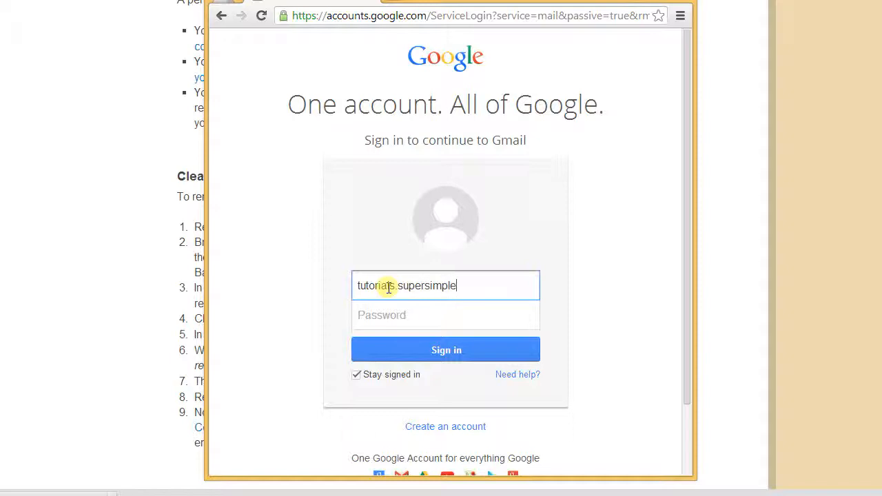
type("om")
key("Tab")
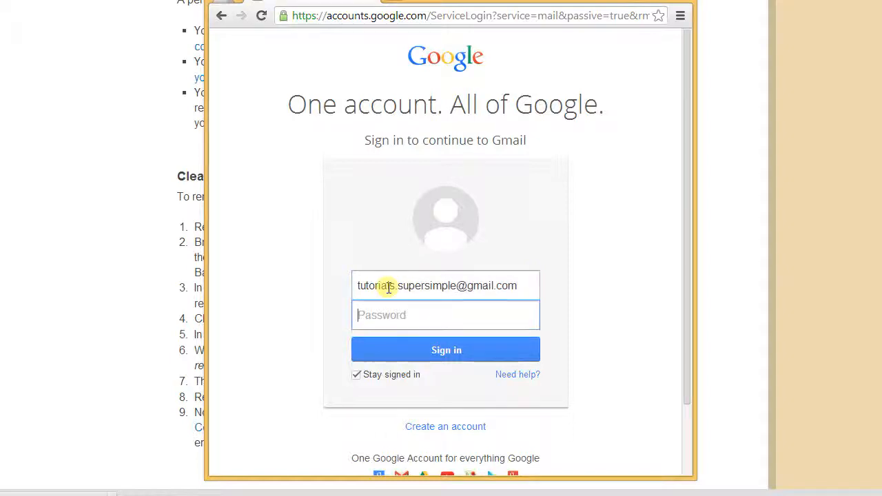
type("••••••••••")
key("Return")
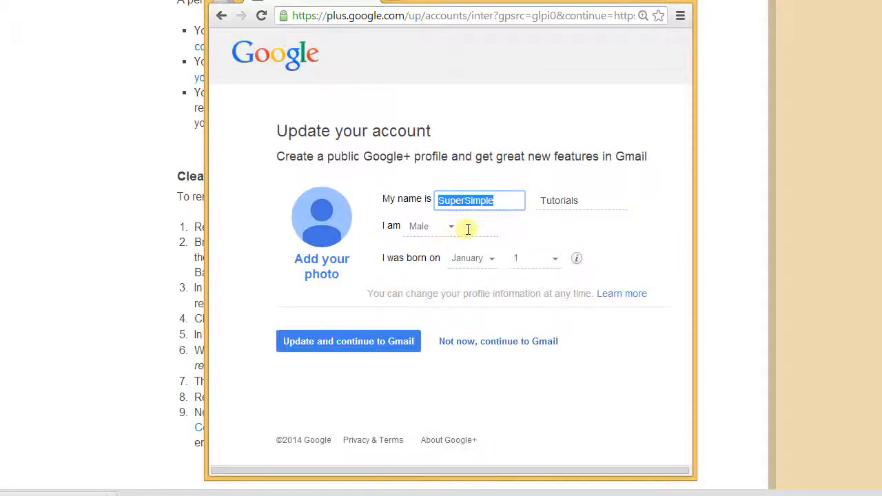
left_click(365, 340)
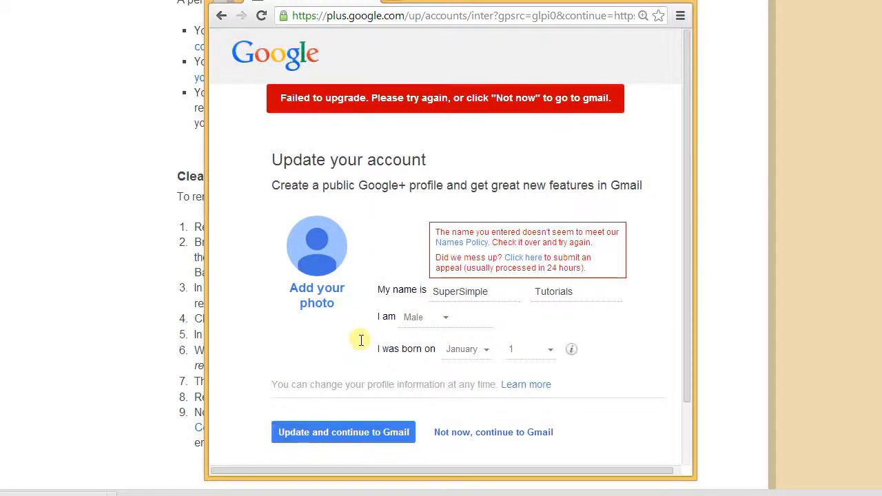
left_click(468, 432)
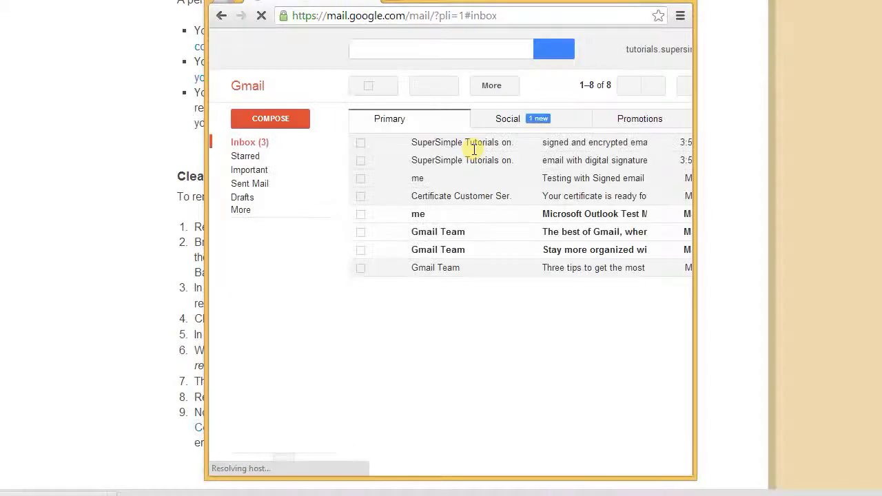
Widen the Gmail window and open the "signed and encrypted email" message from the inbox to examine its content
left_click_drag(586, 3, 519, 8)
left_click_drag(628, 102, 814, 112)
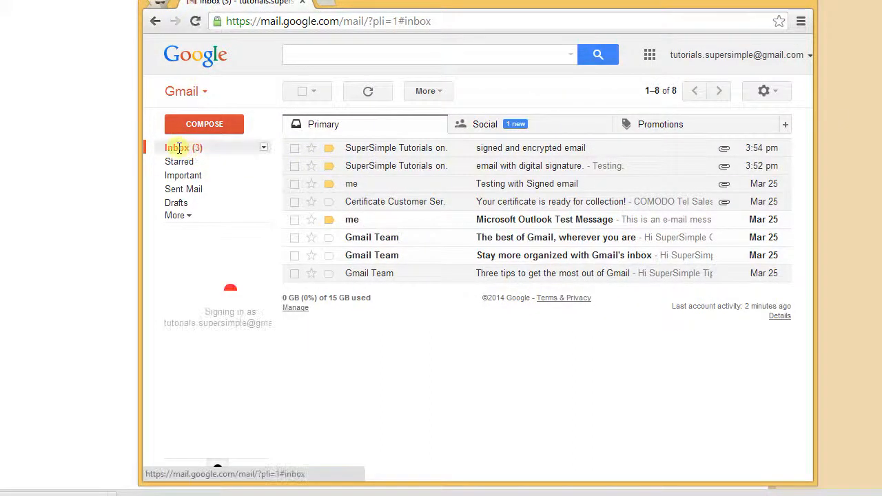
left_click(177, 148)
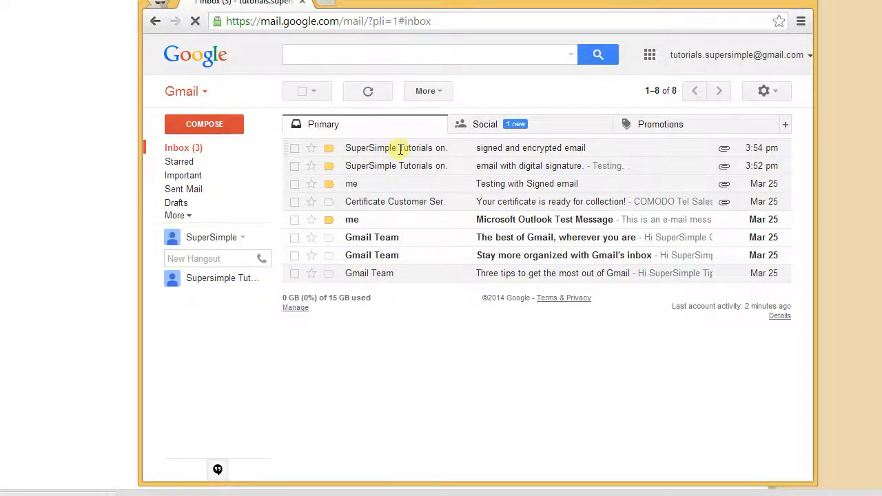
mouse_move(401, 148)
left_click(396, 149)
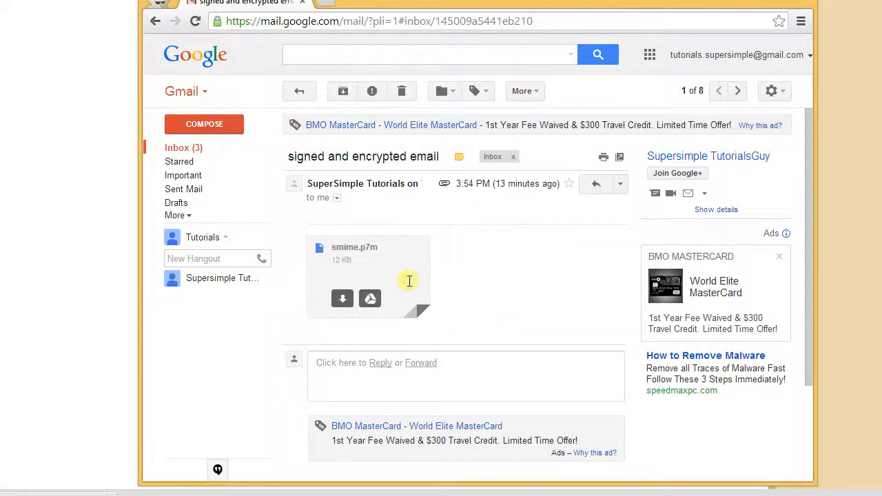
Check the body text of the "email with digital signature." message, and return to the "signed and encrypted email" message for comparison
left_click(183, 148)
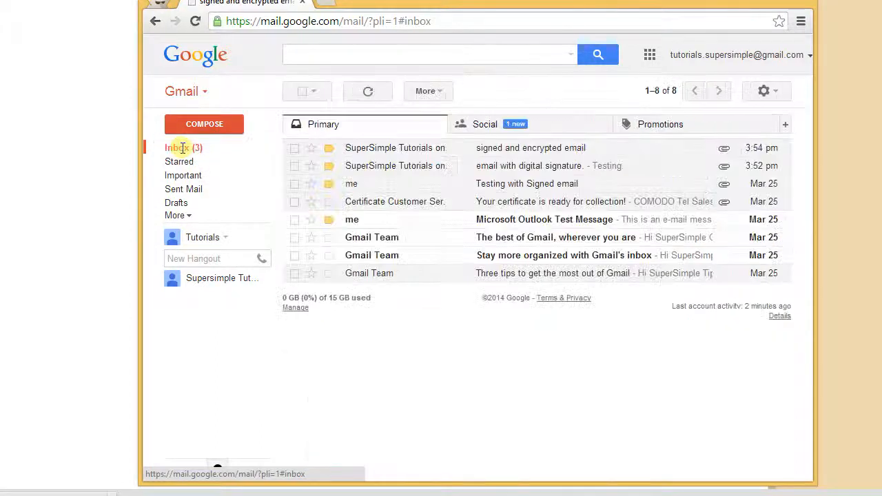
left_click(528, 168)
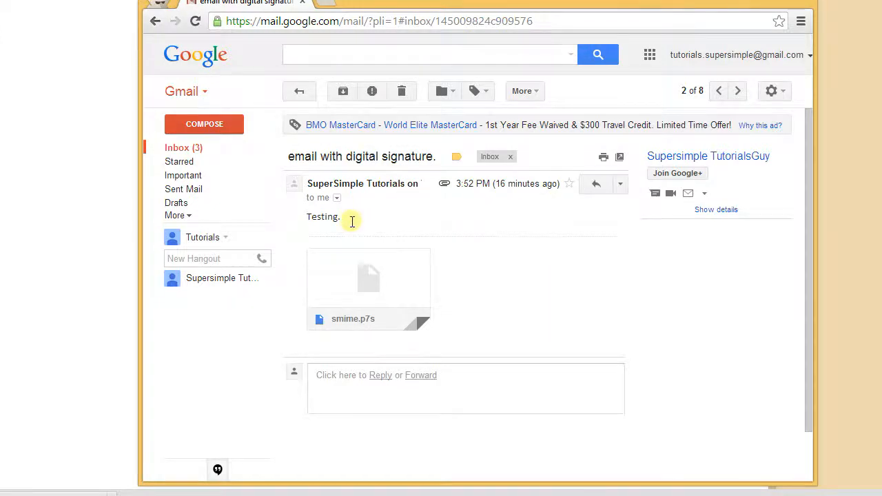
left_click_drag(351, 221, 320, 223)
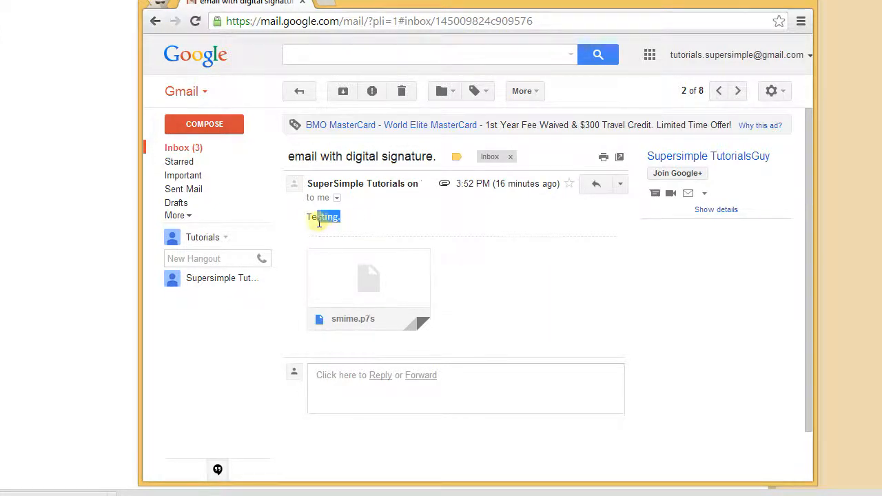
left_click(366, 219)
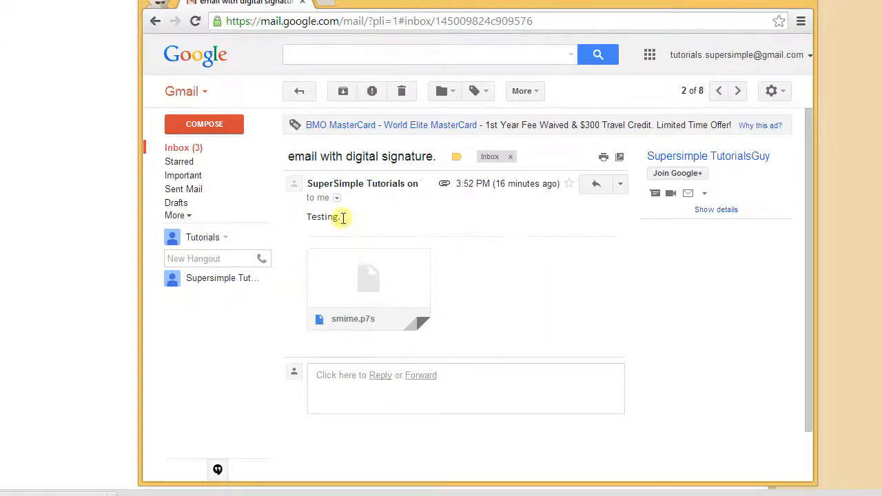
left_click_drag(341, 219, 306, 219)
left_click(372, 218)
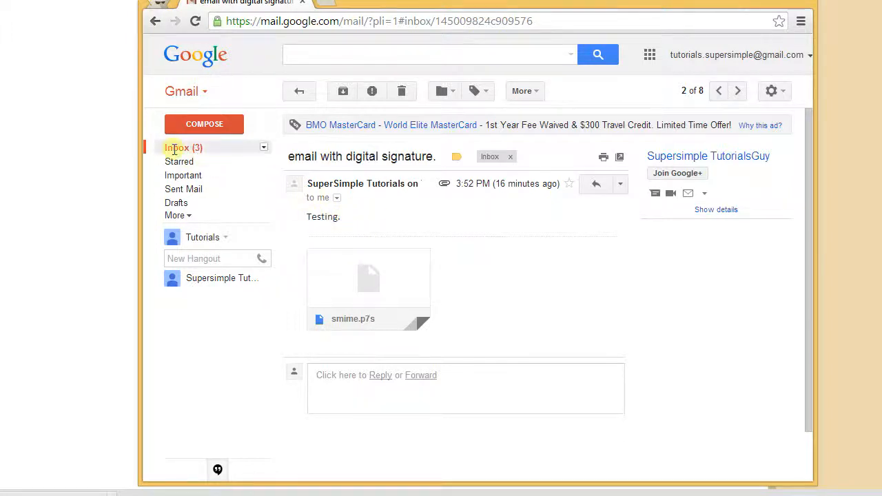
left_click(175, 148)
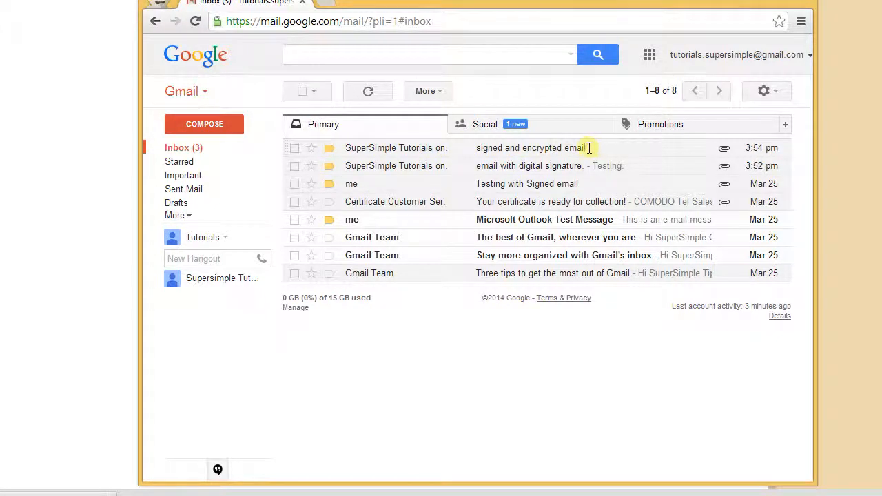
left_click(552, 147)
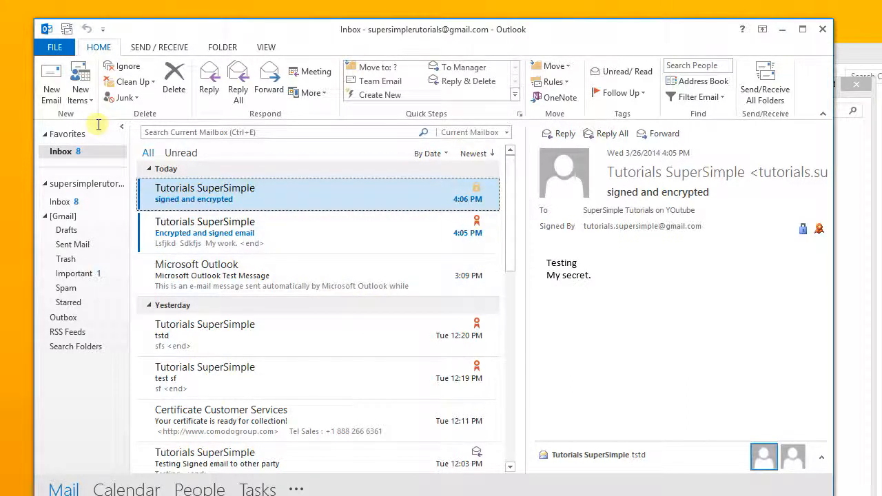
In Outlook, compose a message to Tutorials SuperSimple with subject "You cannot see me" and body "You cannot see me. I am invisible."
left_click(51, 81)
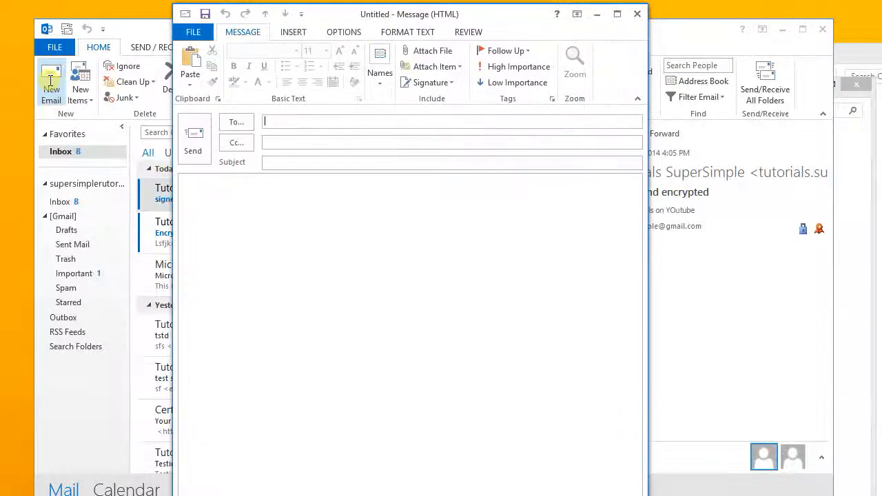
type("tu")
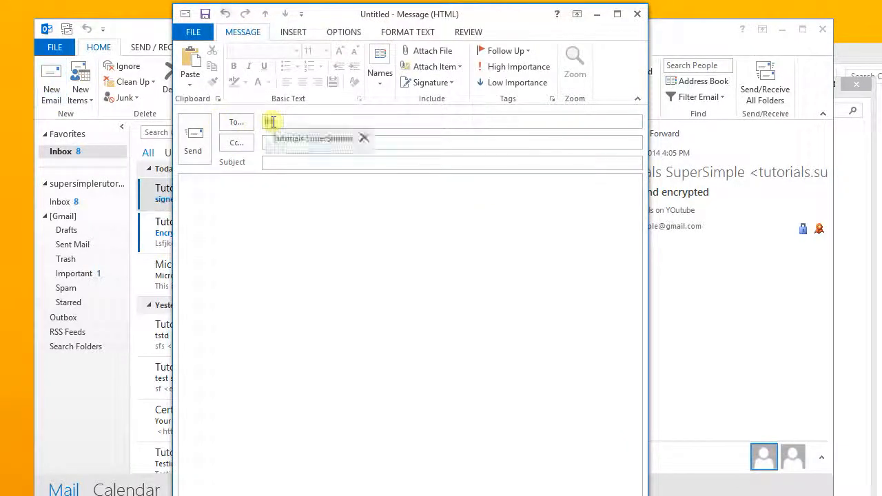
key("Return")
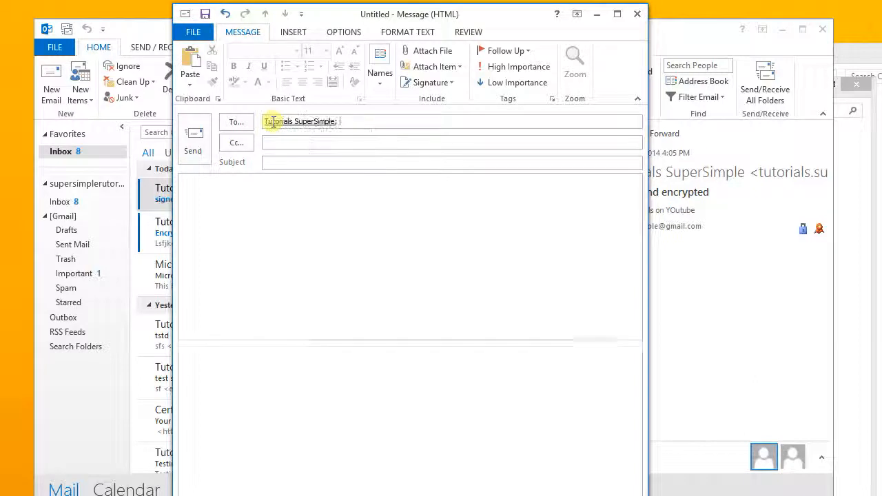
key("Tab")
key("Tab")
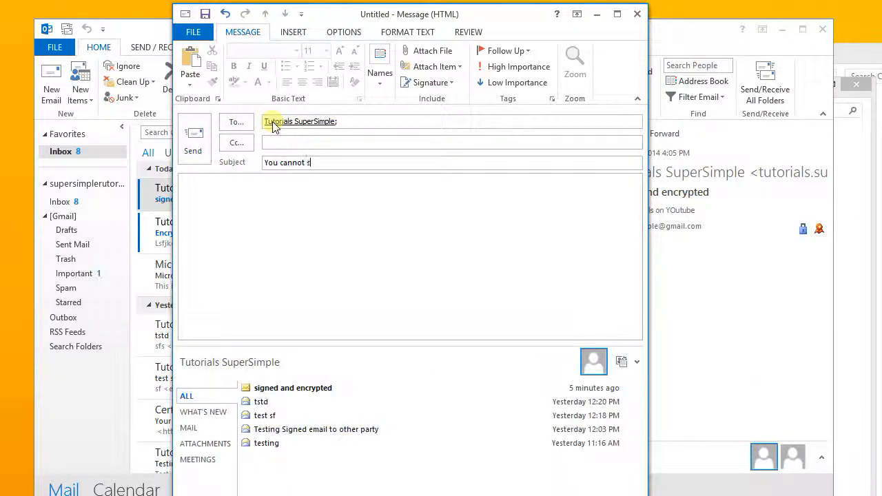
key("Tab")
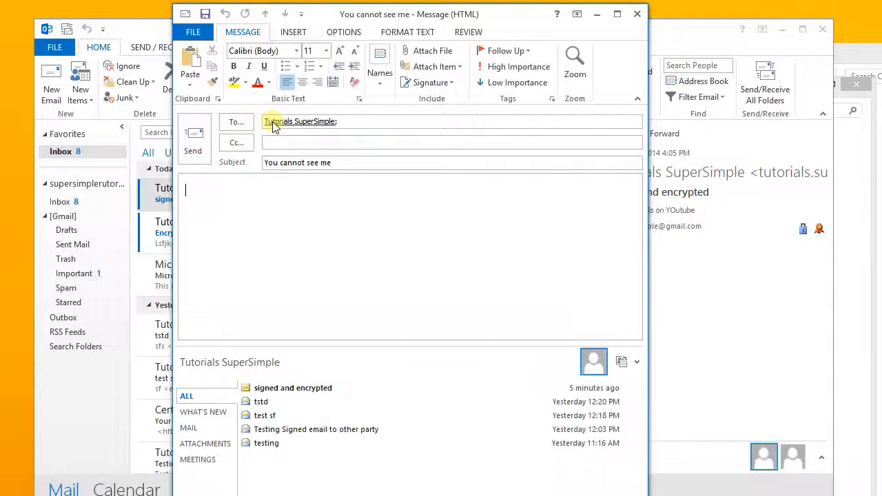
type("You cannot see me.")
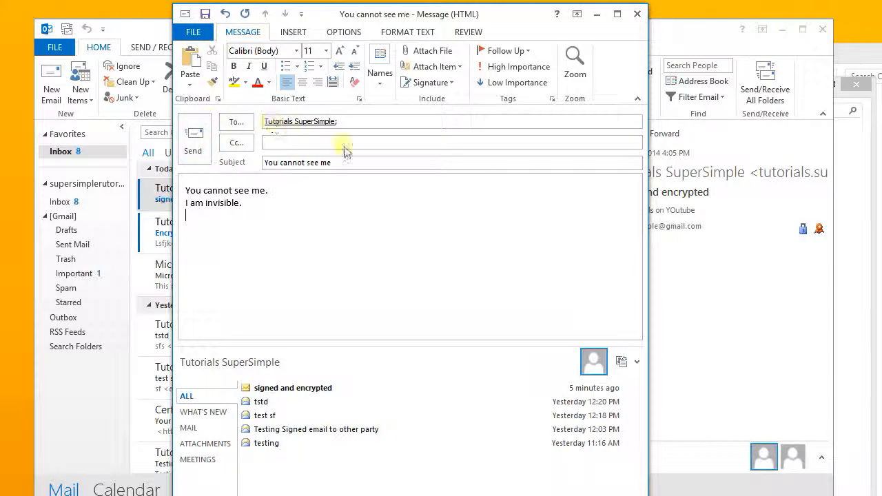
Turn on encryption alongside the signature for the "You cannot see me" message and send it
left_click(343, 32)
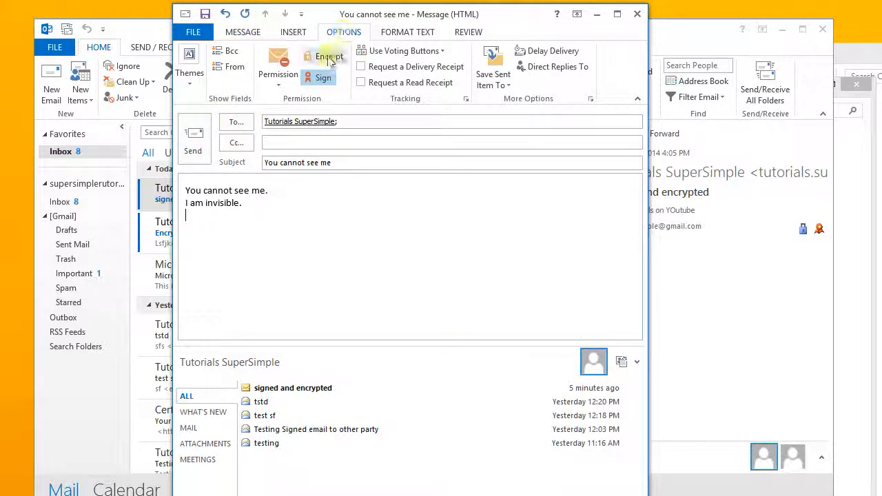
left_click(329, 58)
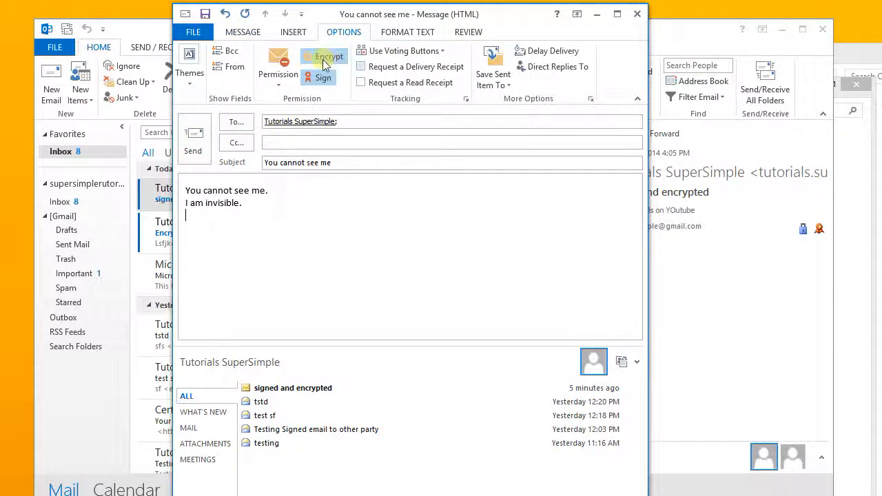
left_click(203, 146)
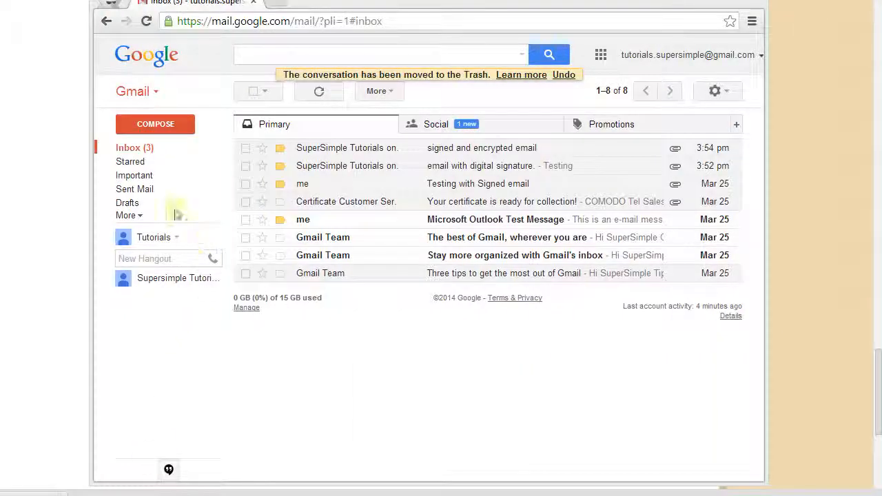
Switch to Gmail, refresh the inbox and open the "You cannot see me" message to examine its body and attachment
left_click(134, 148)
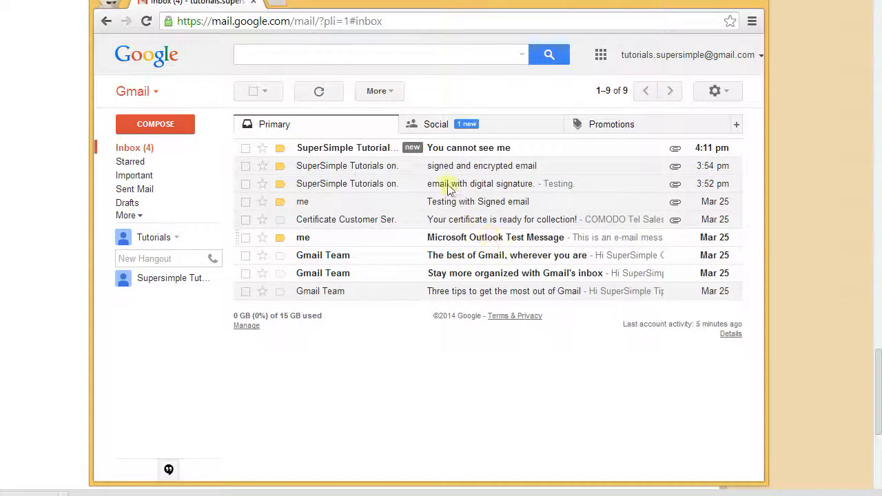
left_click(477, 149)
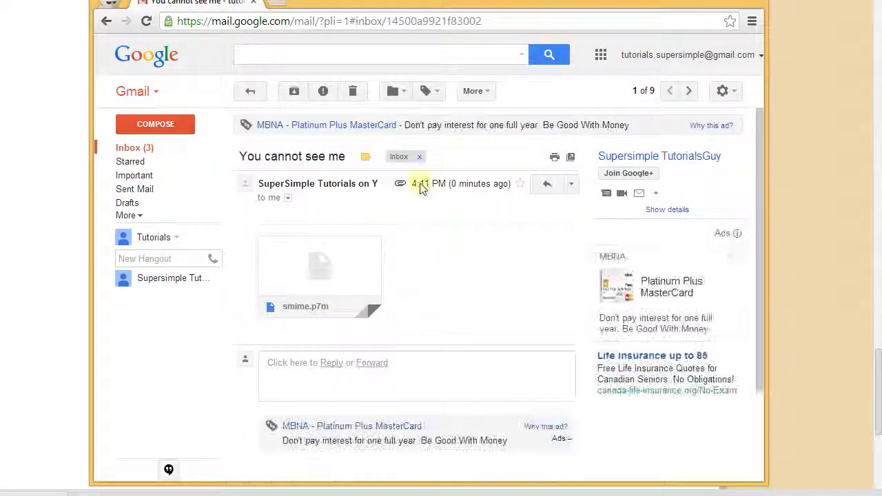
mouse_move(348, 289)
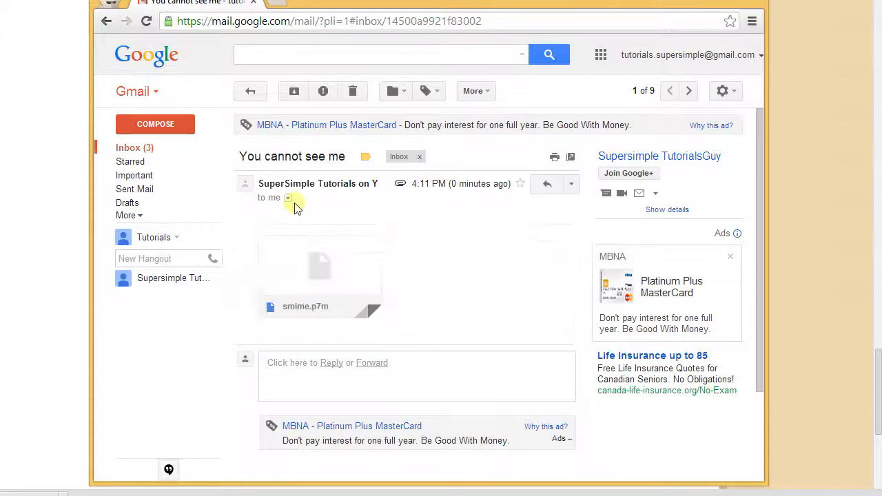